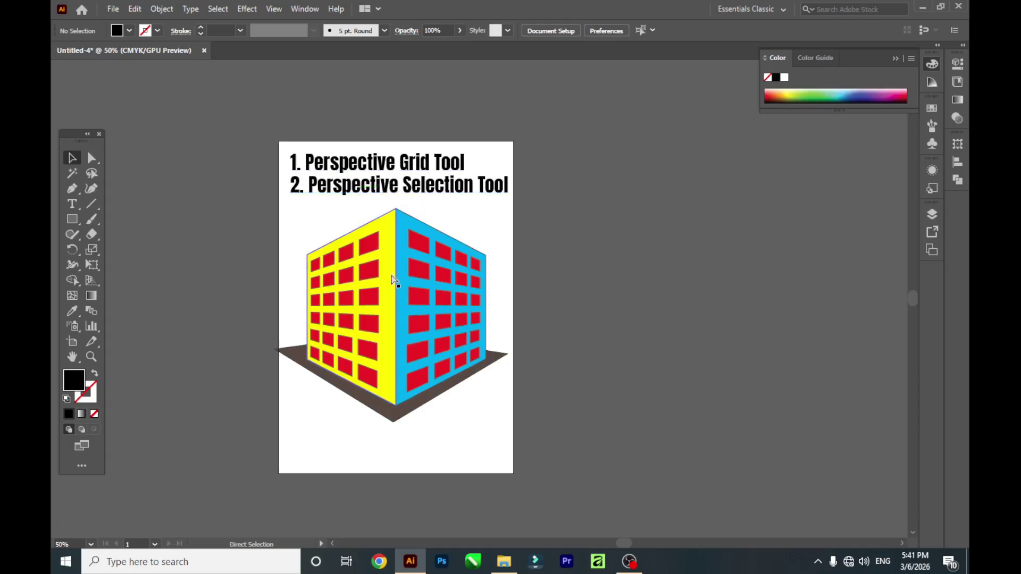
Create a new A4 portrait document and draw a large red-filled rectangle in the middle of the artboard.
key(ctrl+n)
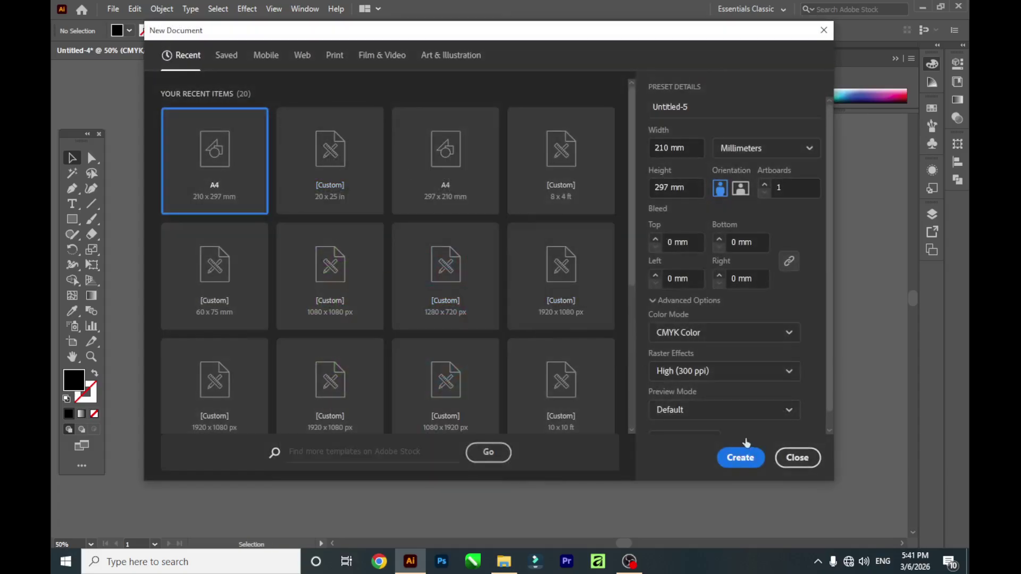
click(741, 457)
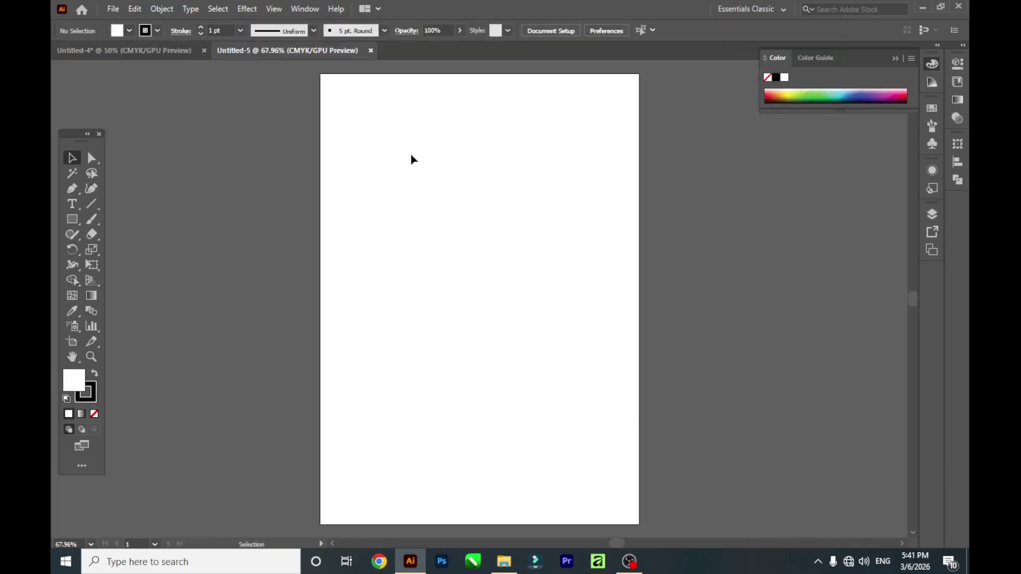
click(72, 220)
drag(369, 191, 524, 408)
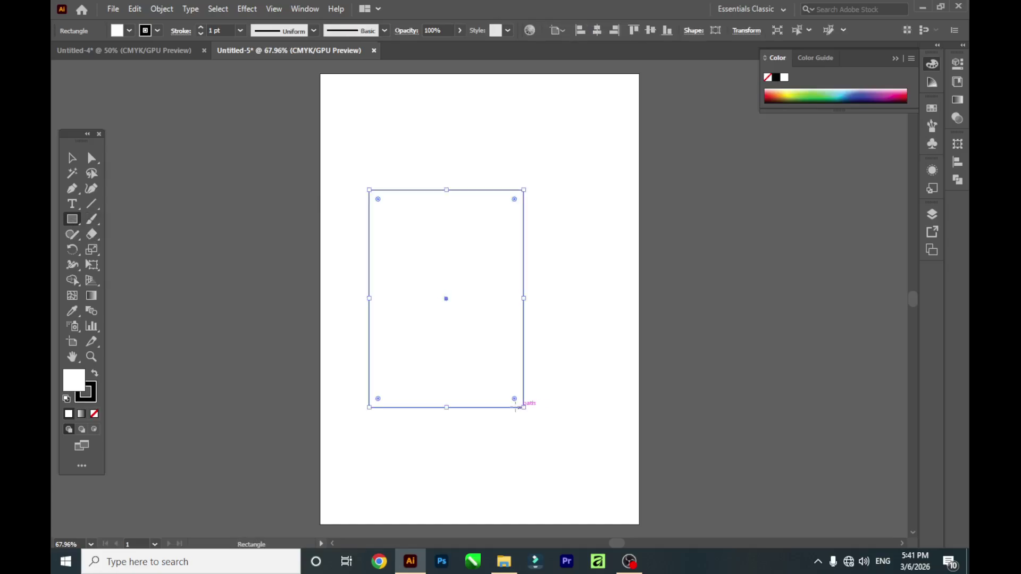
click(129, 31)
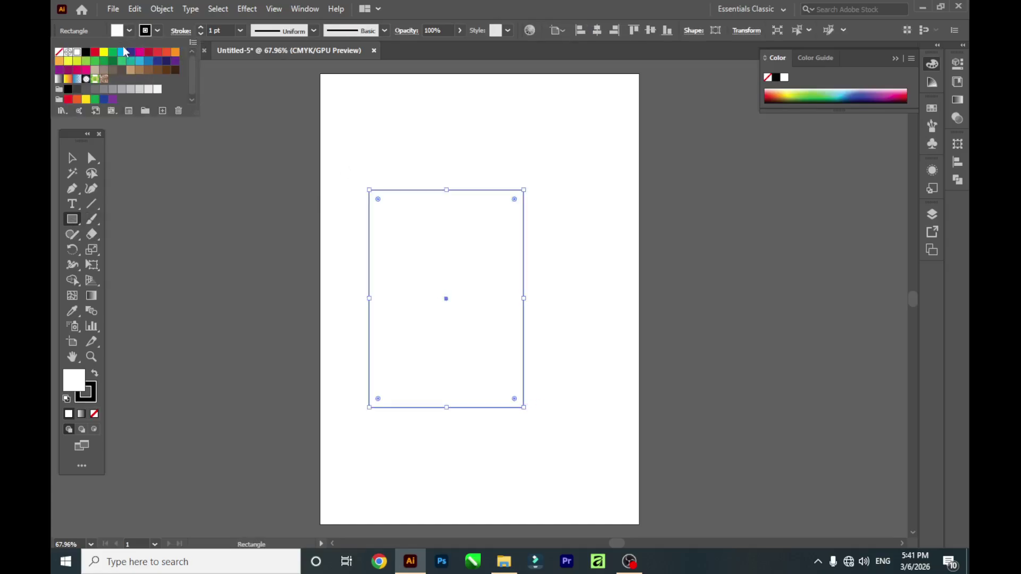
click(95, 53)
click(381, 135)
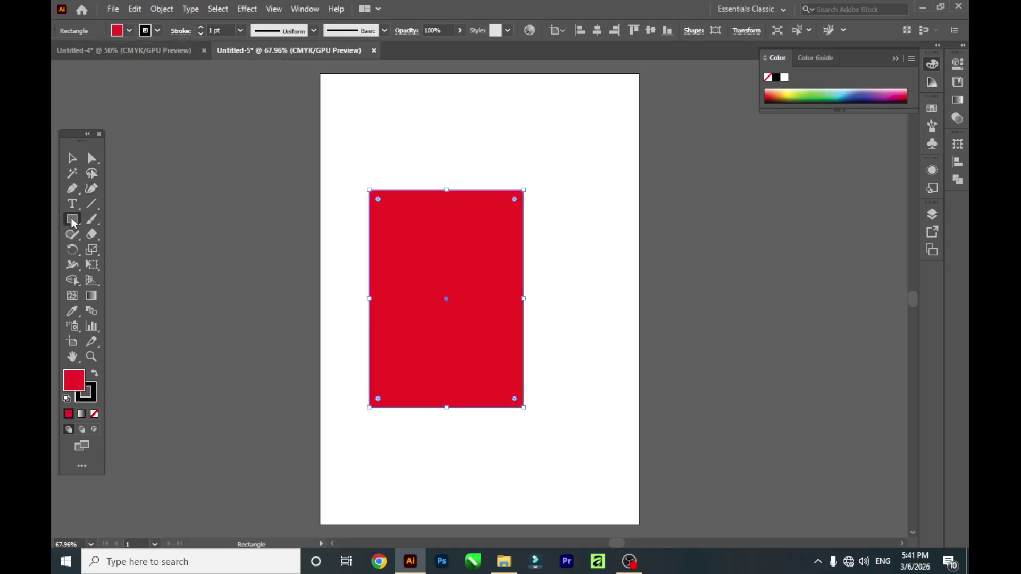
Draw a small square above the red rectangle and fill it with cyan blue.
drag(436, 116, 461, 139)
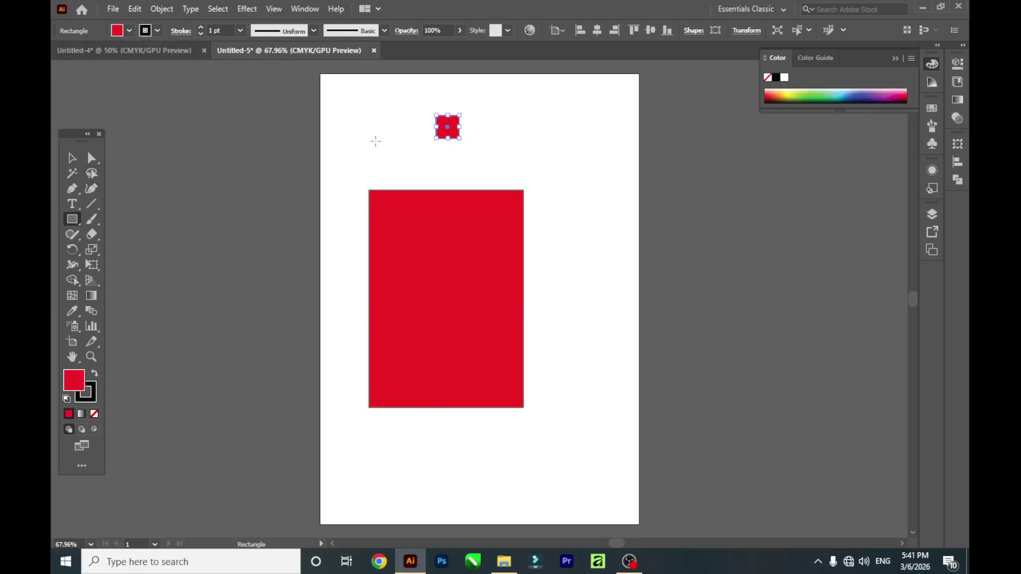
click(129, 31)
click(122, 52)
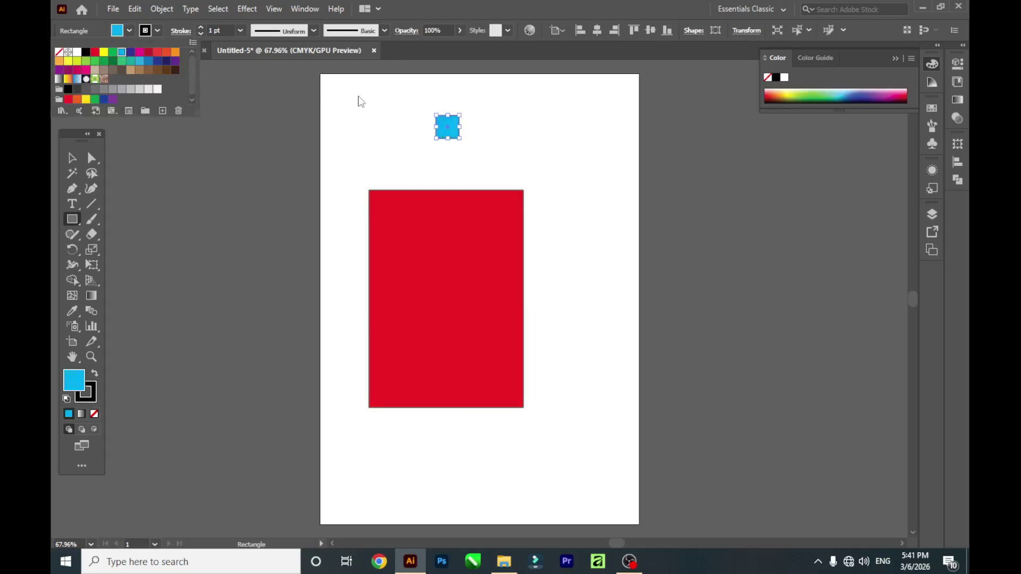
click(359, 101)
click(71, 158)
click(391, 117)
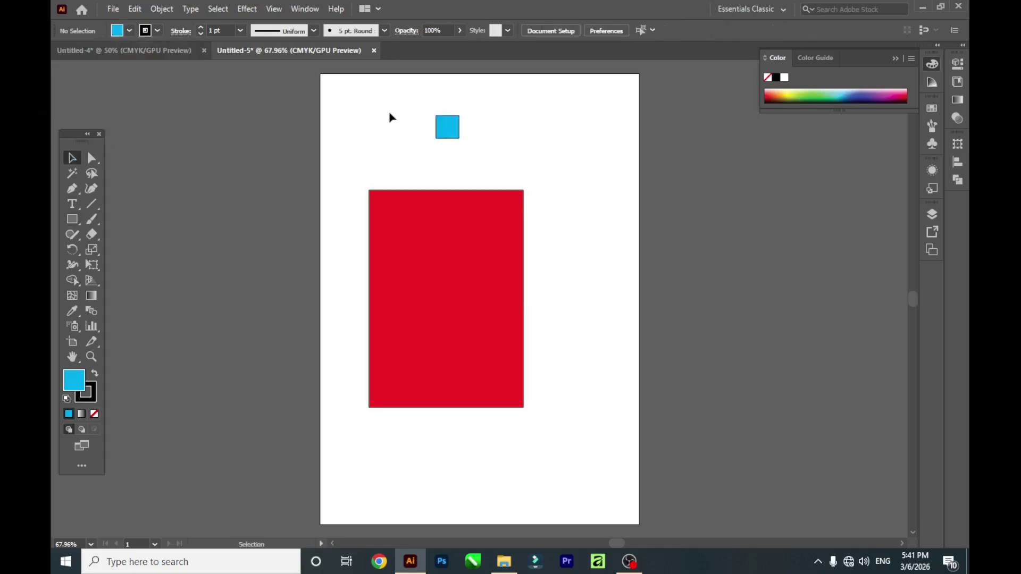
Move the blue square beside the artboard and duplicate it into an evenly spaced grid of four columns and six rows.
drag(451, 137, 655, 193)
click(644, 184)
click(657, 185)
drag(775, 244, 771, 309)
click(766, 406)
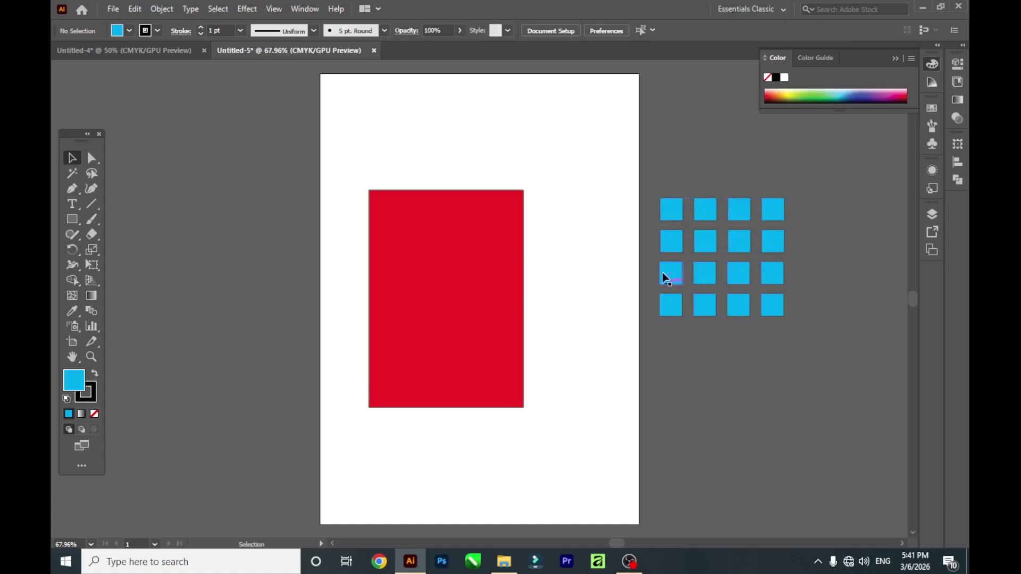
drag(805, 334, 653, 257)
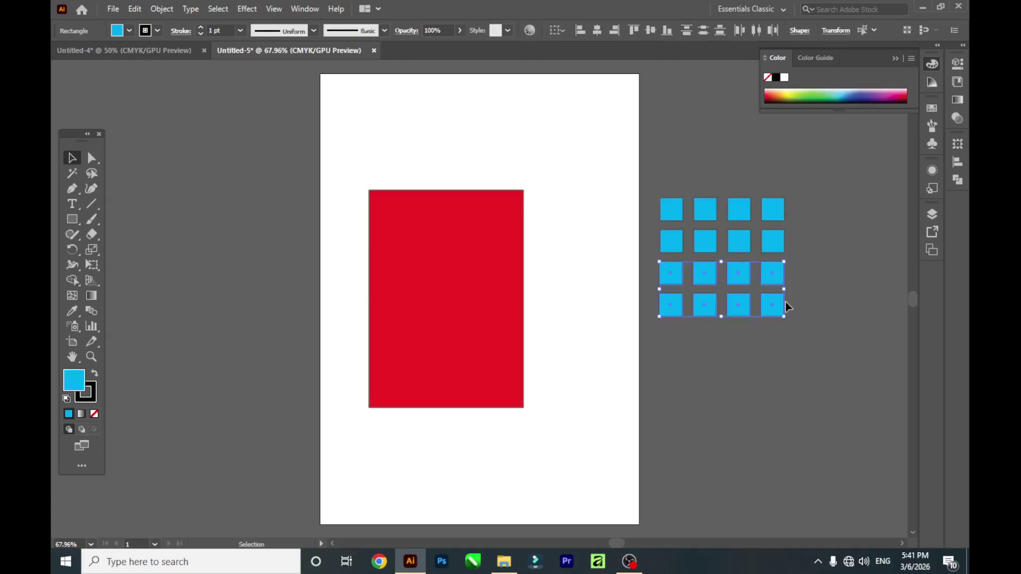
drag(775, 272, 774, 336)
click(634, 200)
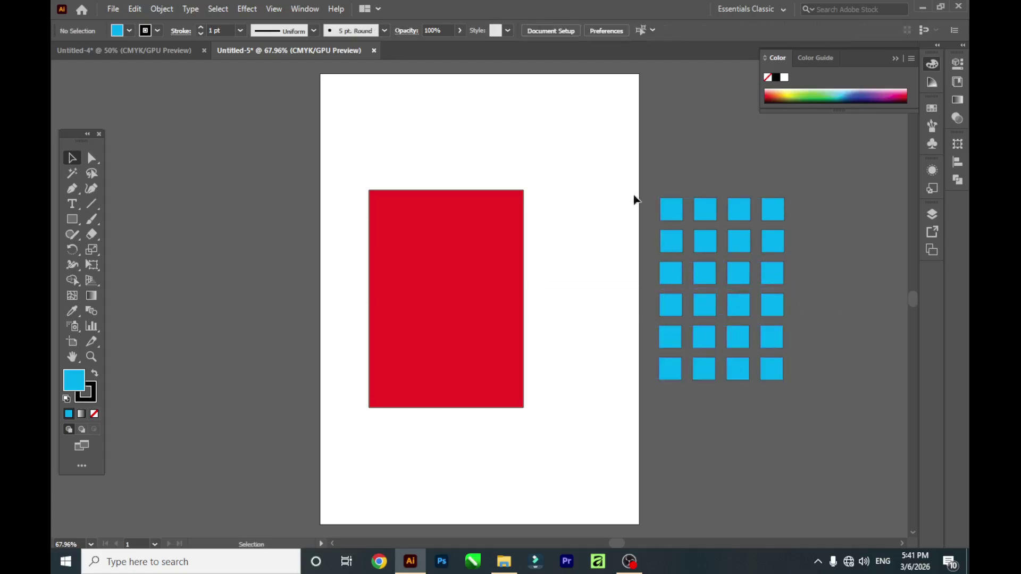
Place the blue window grid onto the red rectangle and duplicate the complete facade to the right of the artboard.
drag(771, 306, 506, 315)
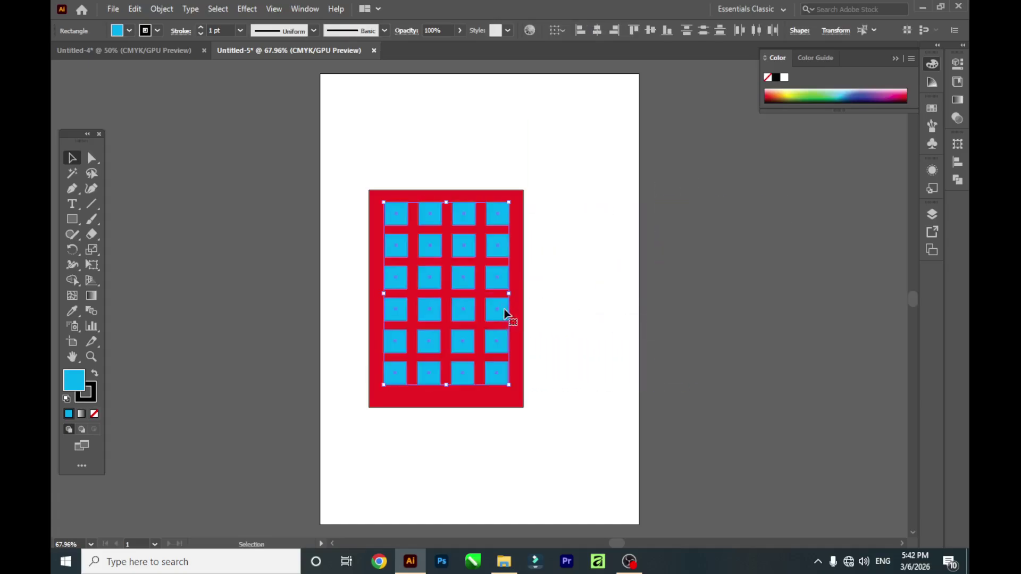
click(802, 200)
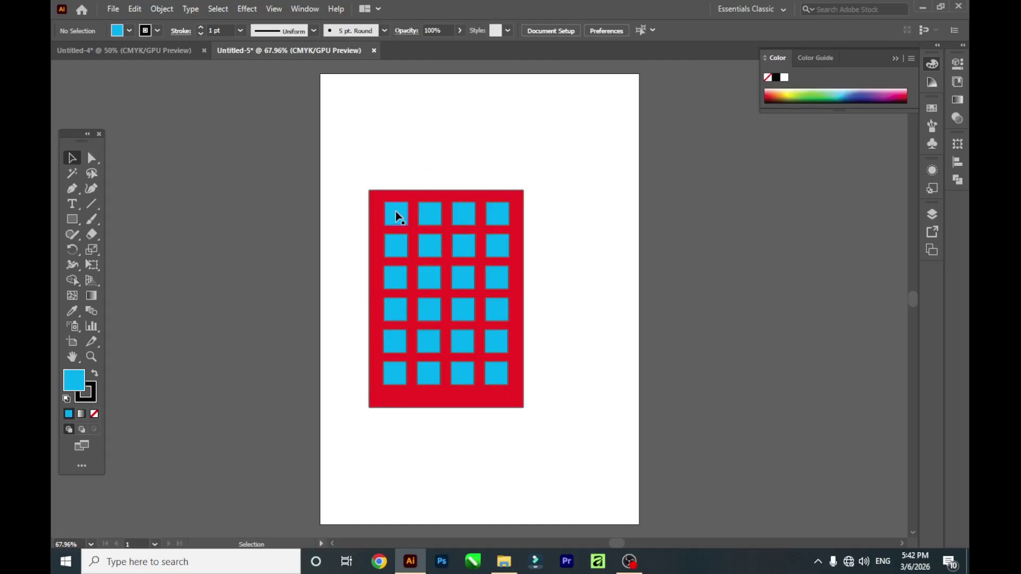
drag(357, 234, 524, 376)
drag(465, 287, 757, 287)
click(717, 137)
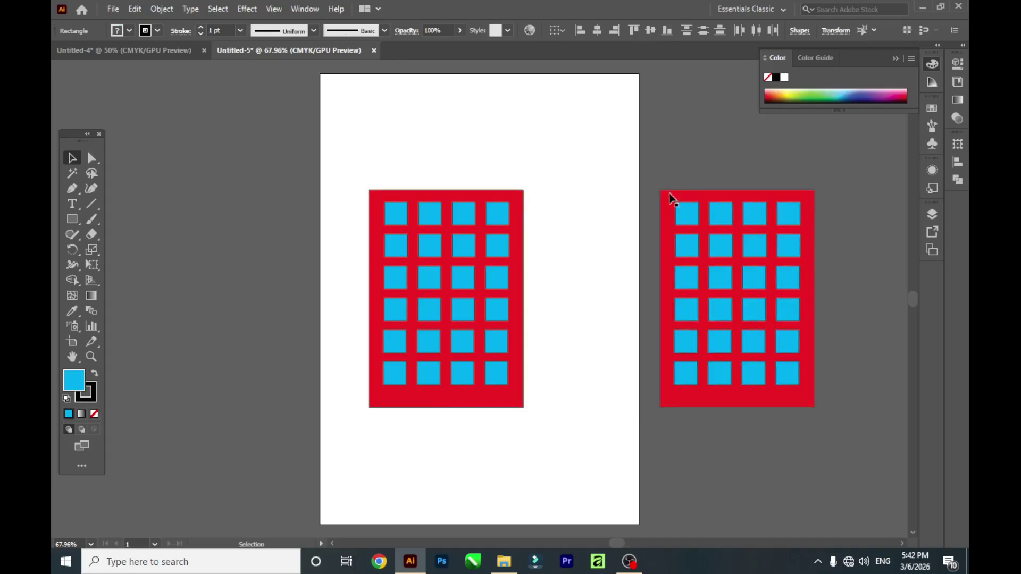
Change the background rectangle of the duplicated facade to a yellow fill.
key(ctrl+z)
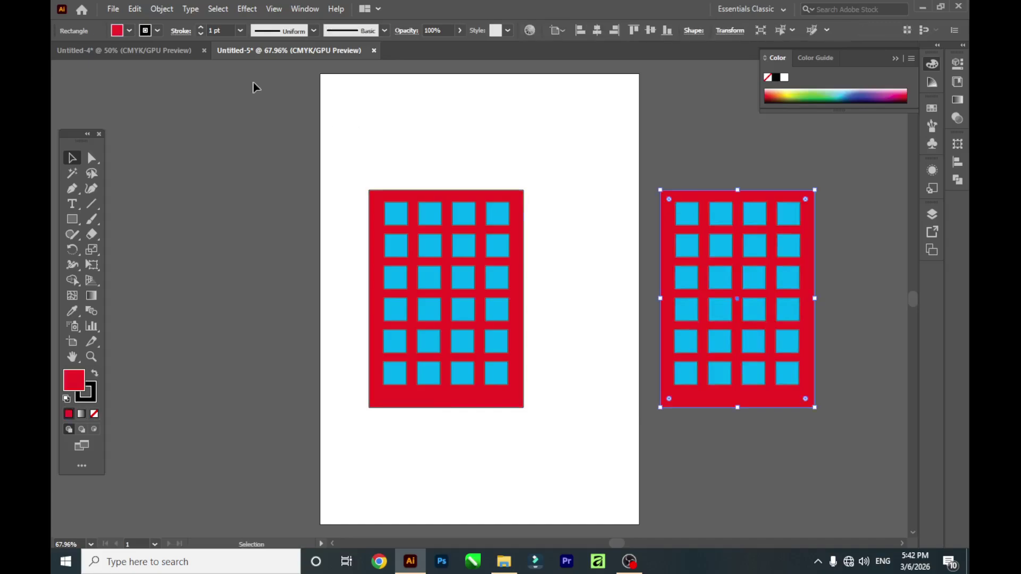
click(128, 30)
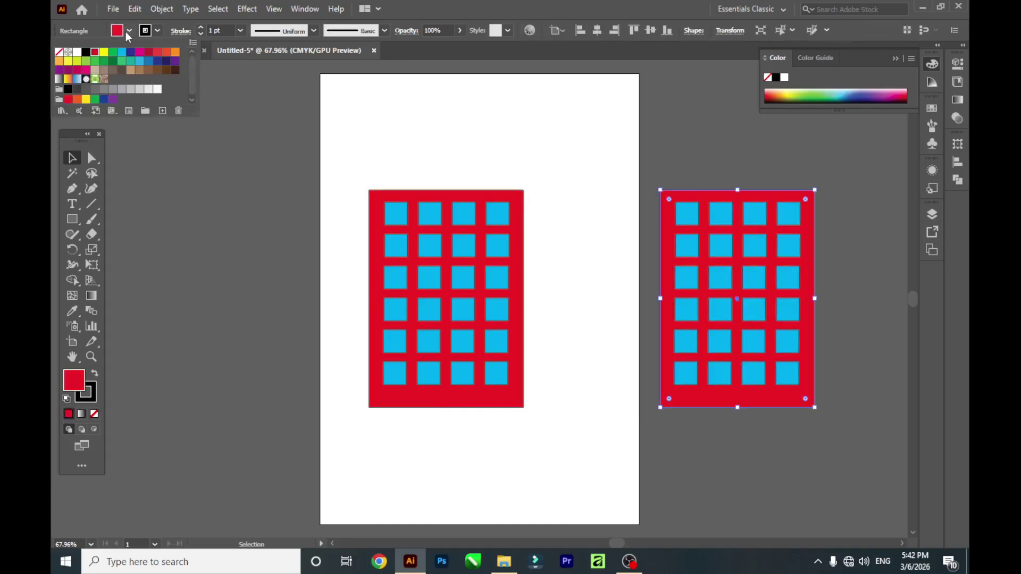
click(104, 53)
click(761, 151)
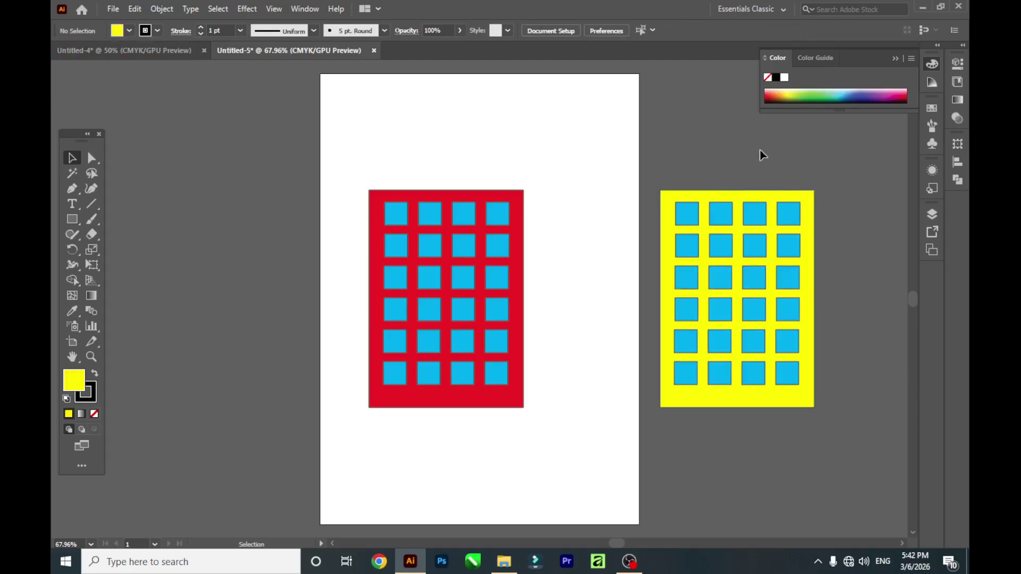
Group the red facade with its windows, and group the yellow facade with its windows separately.
drag(367, 250, 543, 399)
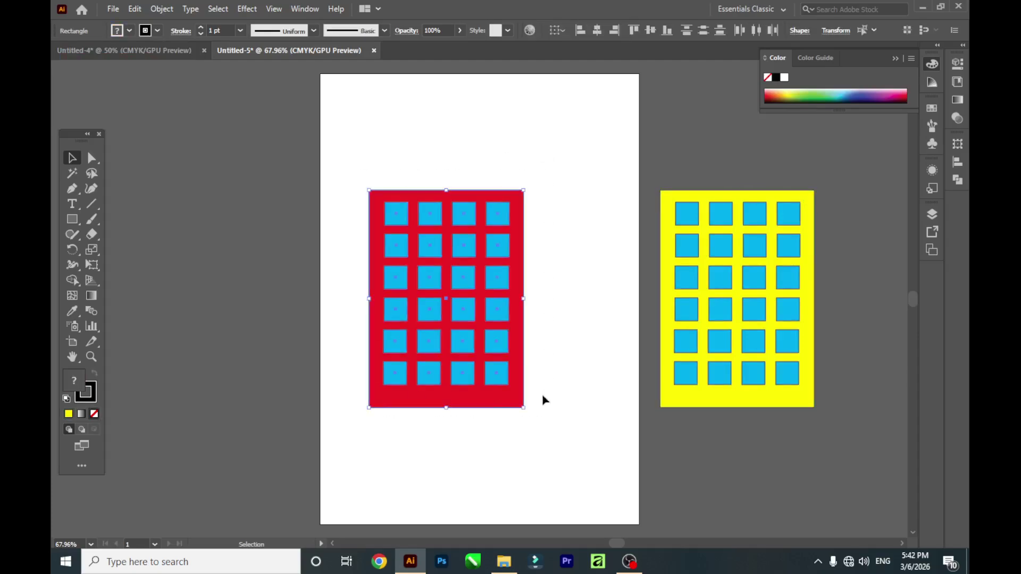
right_click(475, 251)
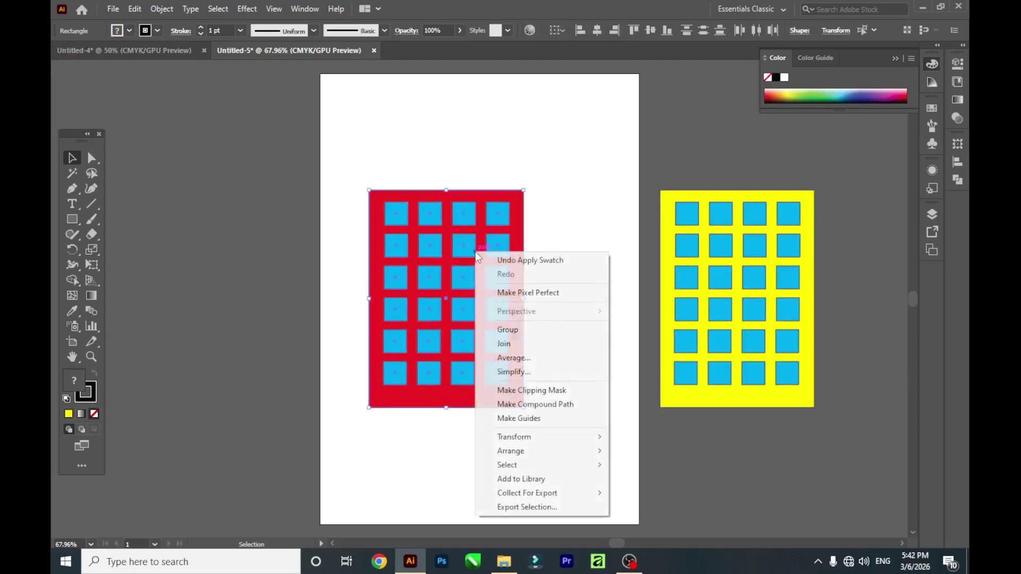
click(528, 331)
click(642, 229)
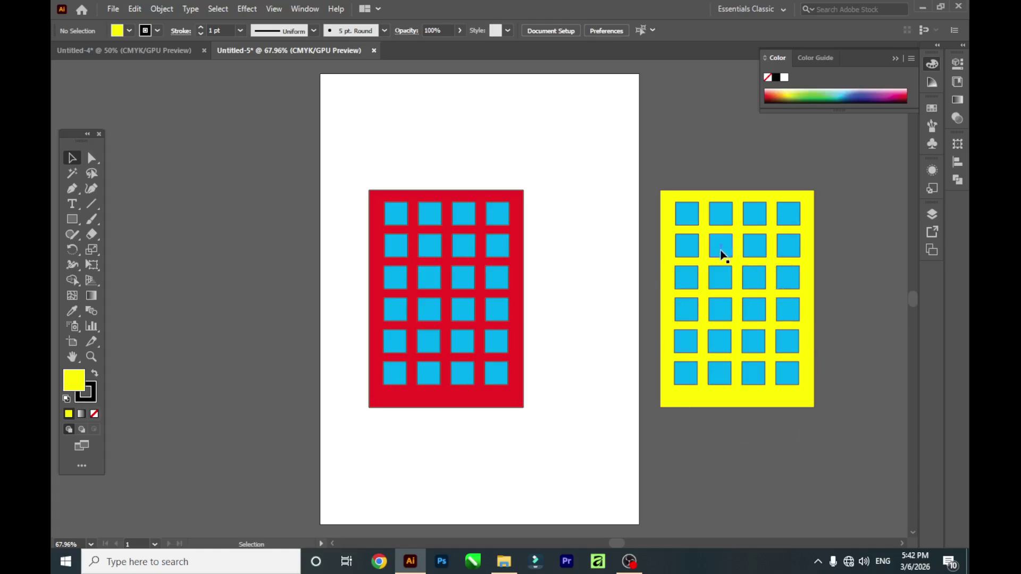
drag(767, 416, 817, 382)
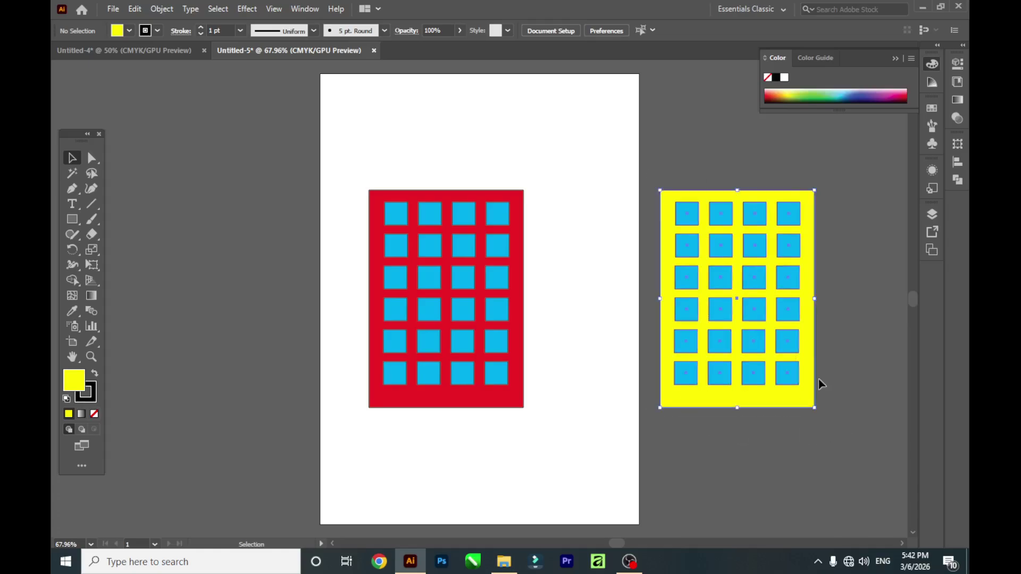
right_click(786, 273)
click(819, 351)
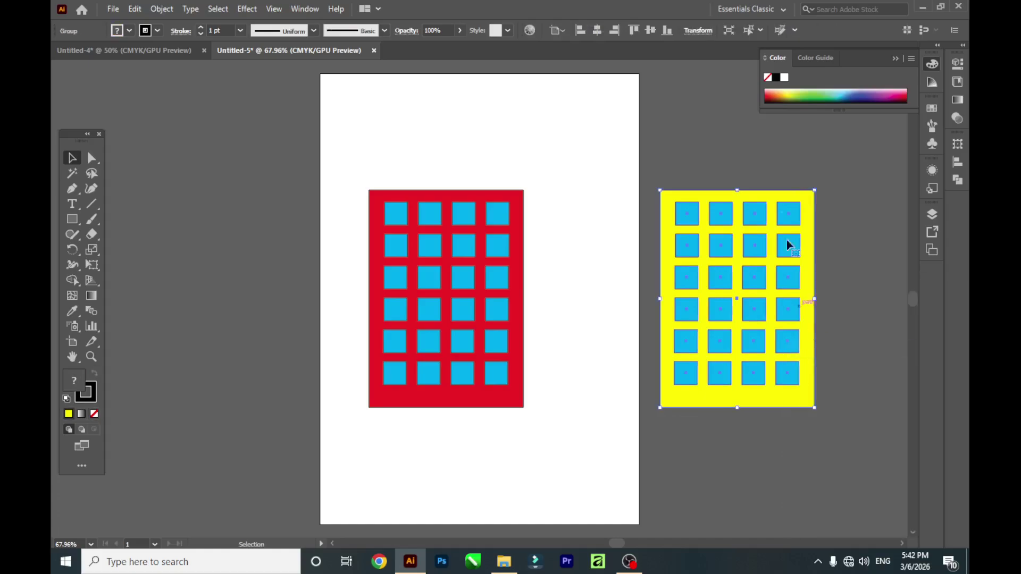
click(773, 167)
Draw a wide rectangle below the red facade as the ground and fill it with dark gray.
click(73, 220)
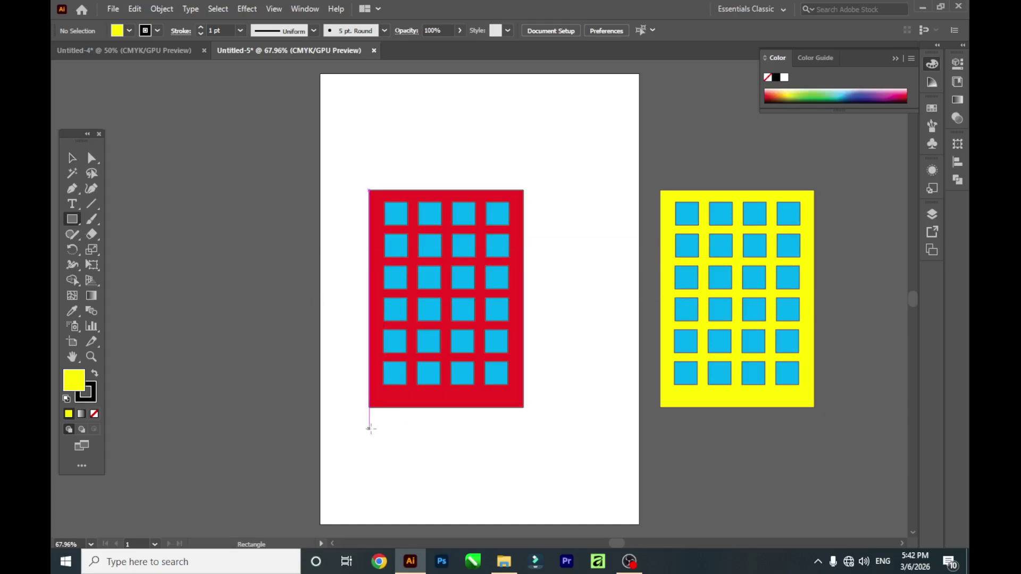
drag(369, 428, 669, 507)
click(130, 32)
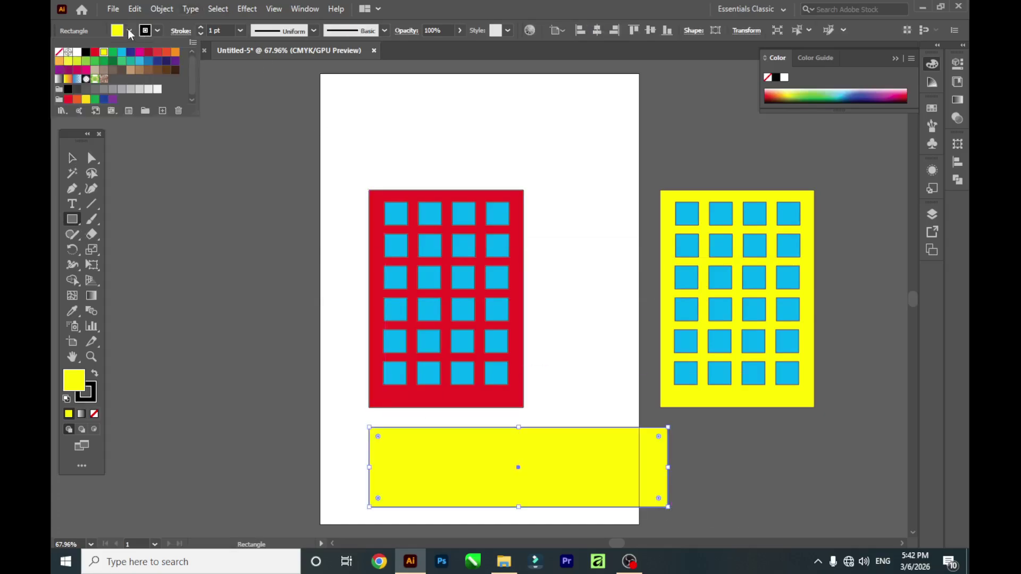
click(78, 93)
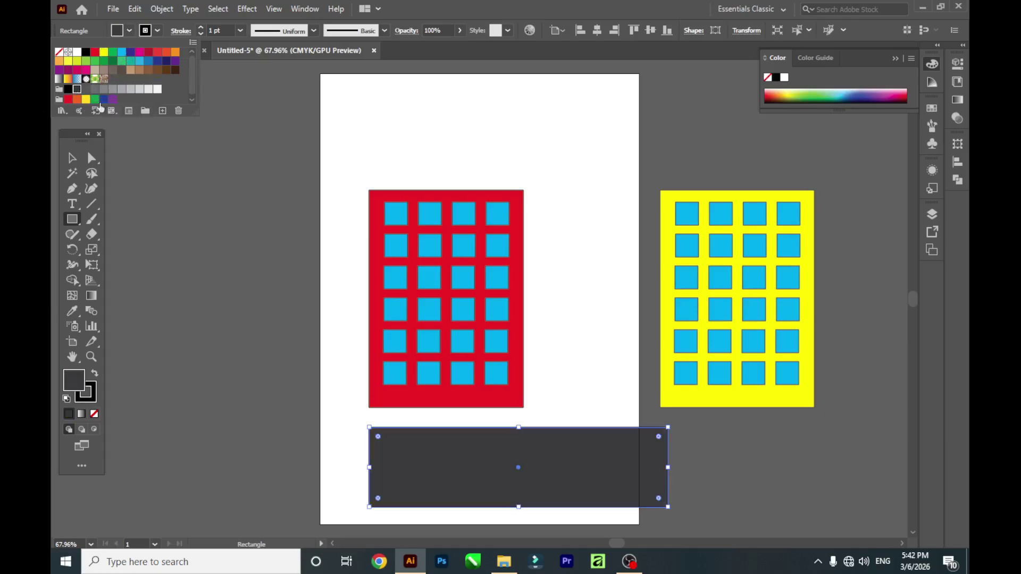
click(200, 174)
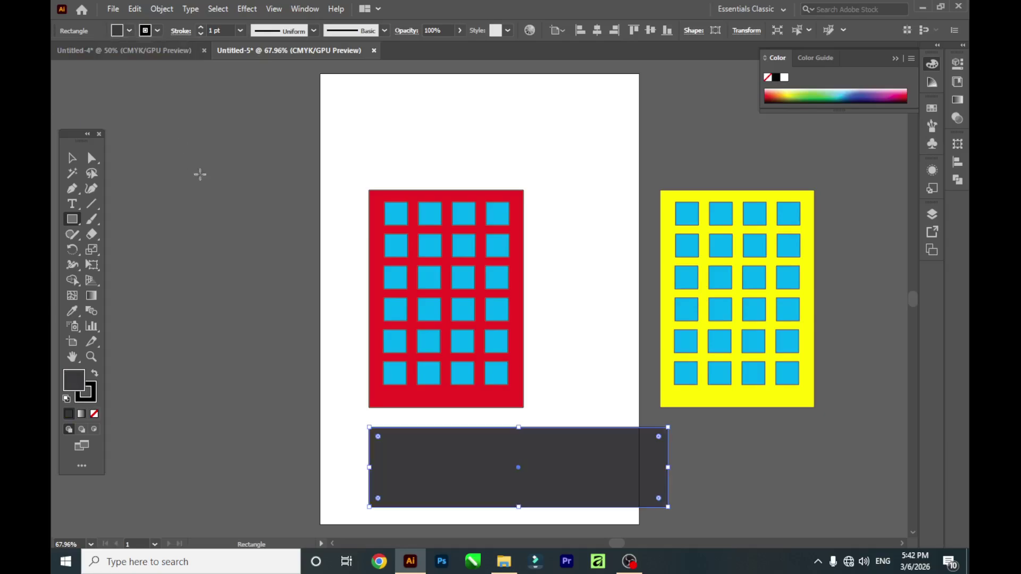
click(435, 226)
click(560, 308)
Move the yellow facade, the red facade and the dark gray ground rectangle off the artboard to its right.
click(73, 158)
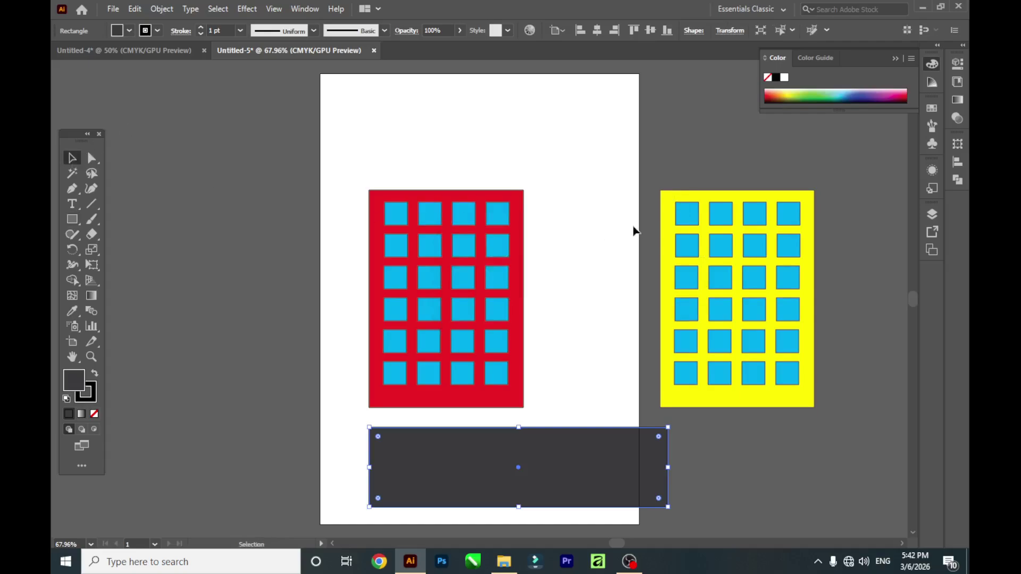
drag(686, 200, 807, 200)
alt+scroll(460, 198, down, 3)
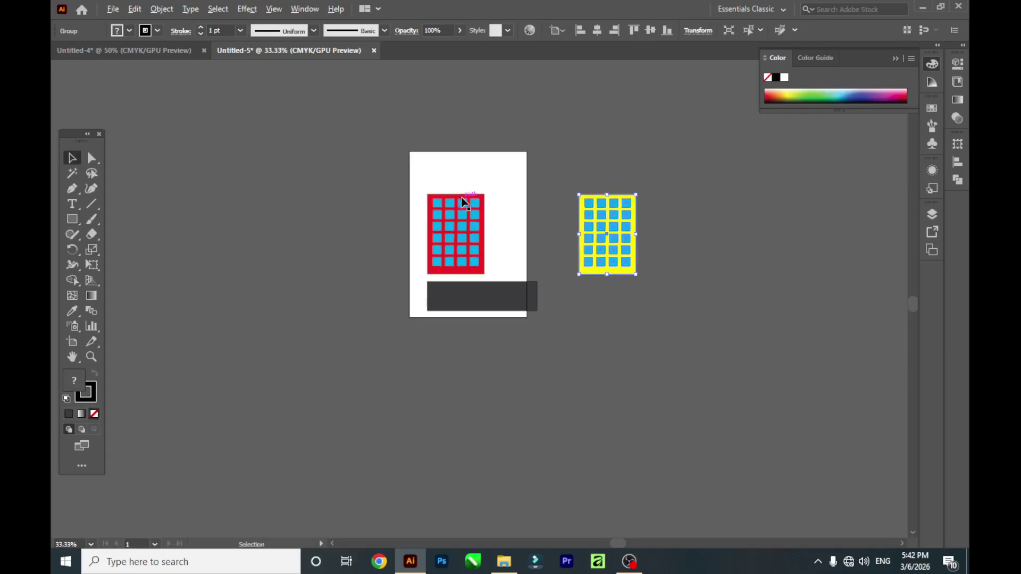
drag(451, 204, 676, 203)
drag(500, 296, 668, 307)
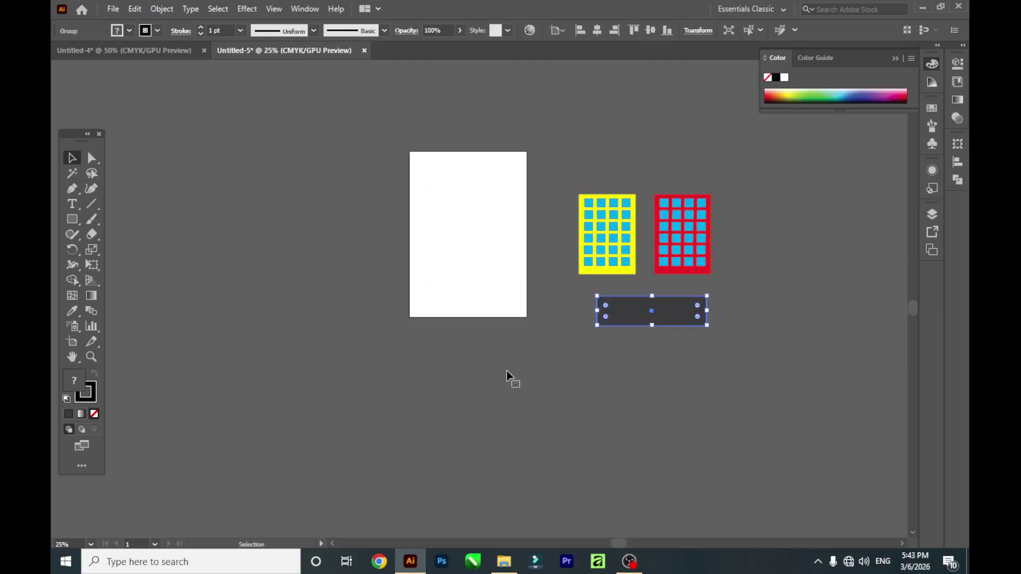
scroll(507, 371, up, 1)
click(317, 315)
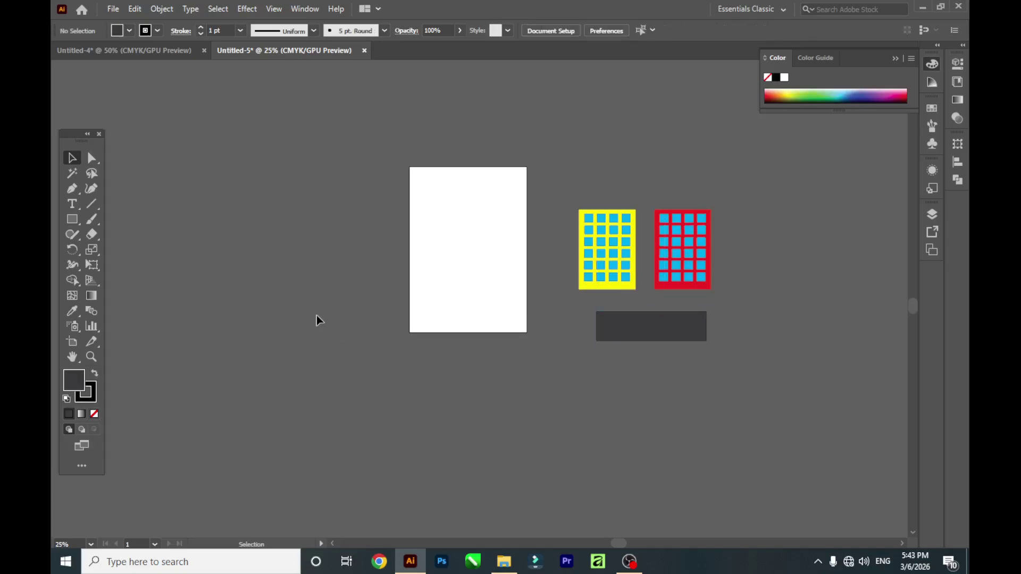
Show the perspective grid on the empty artboard with the Perspective Grid Tool.
click(88, 281)
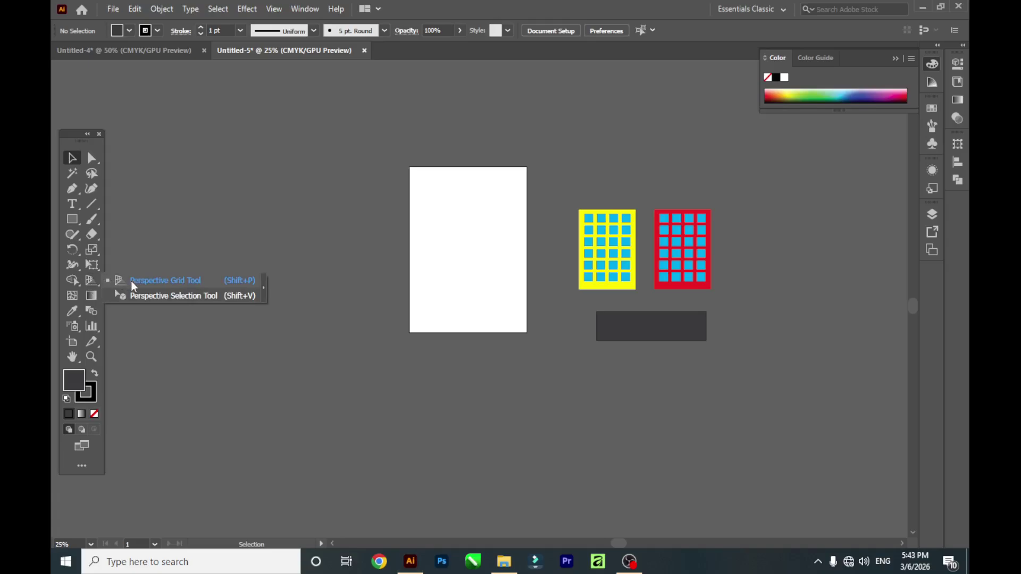
click(158, 283)
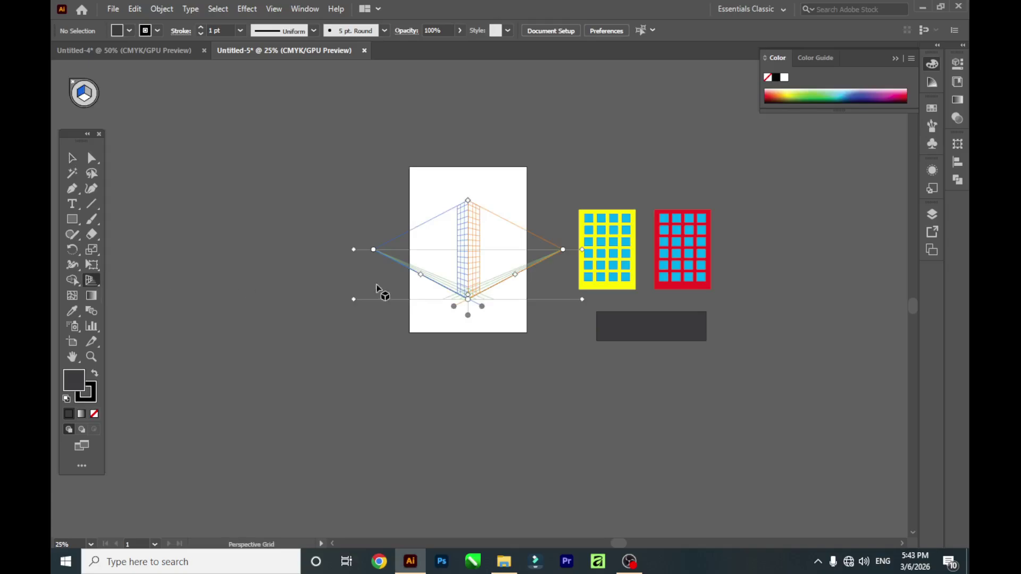
scroll(484, 266, up, 2)
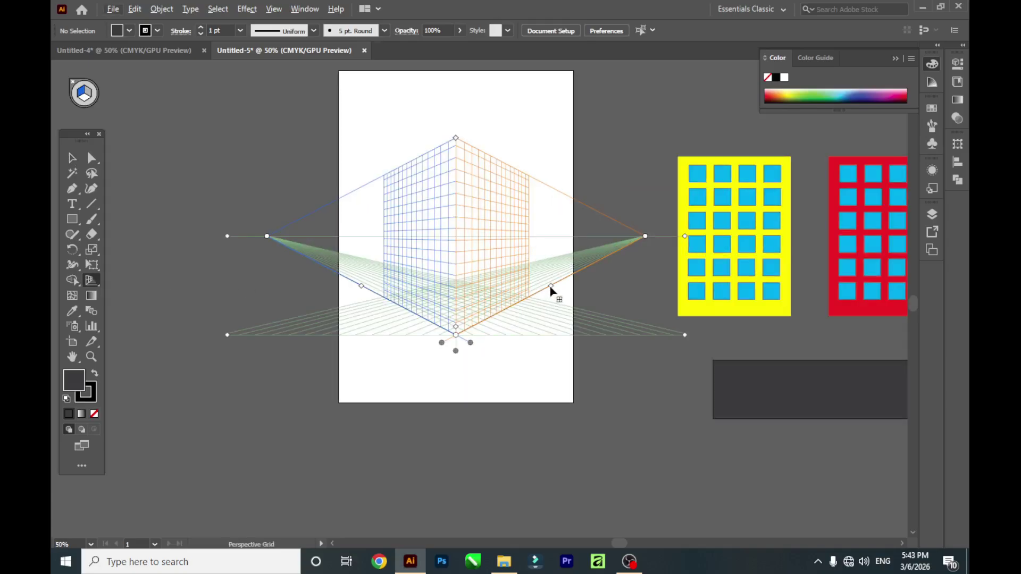
Adjust the right grid plane's extent slightly and move the left and right vanishing points outward to widen the perspective grid.
drag(552, 289, 559, 285)
drag(267, 236, 243, 237)
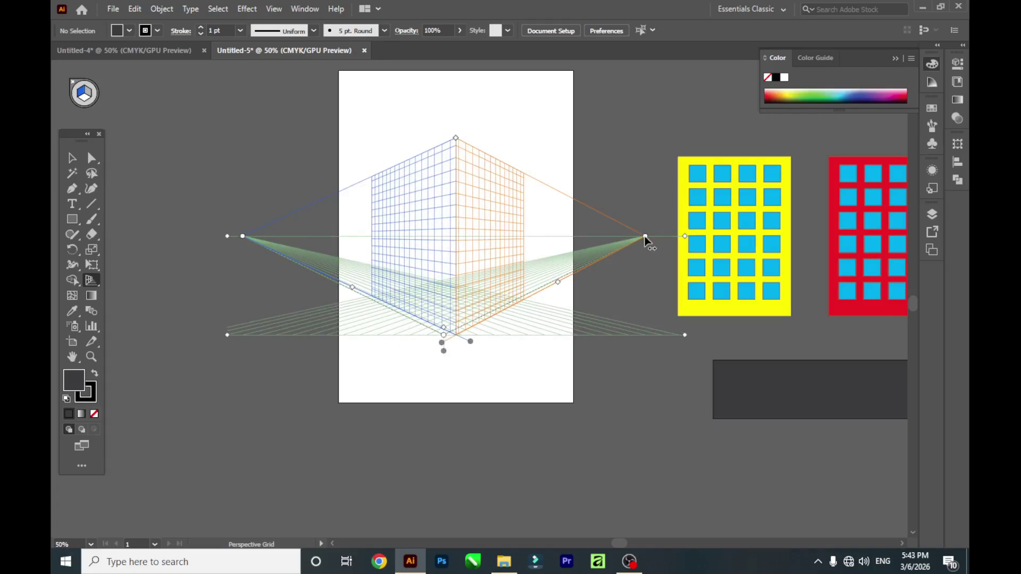
drag(646, 237, 665, 236)
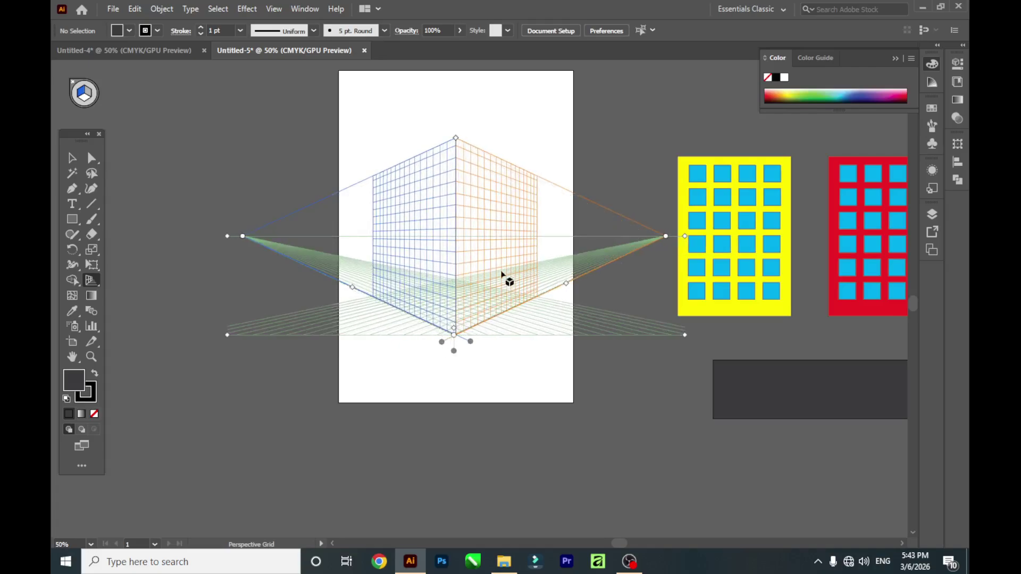
Lower the top of the perspective grid slightly and switch to the Perspective Selection Tool.
mouse_move(455, 138)
mouse_down()
mouse_move(457, 117)
mouse_move(460, 149)
mouse_up()
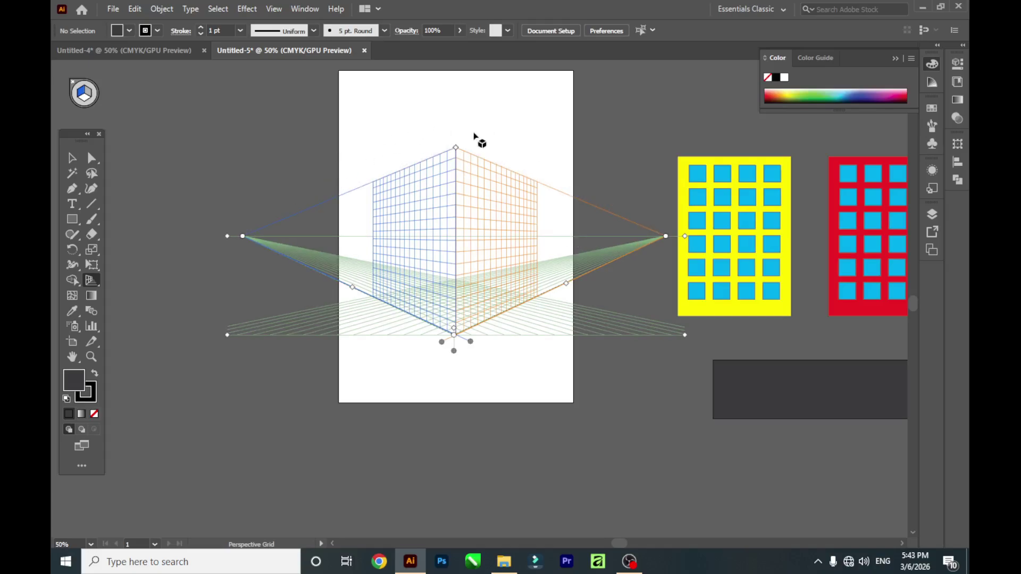
key(shift+v)
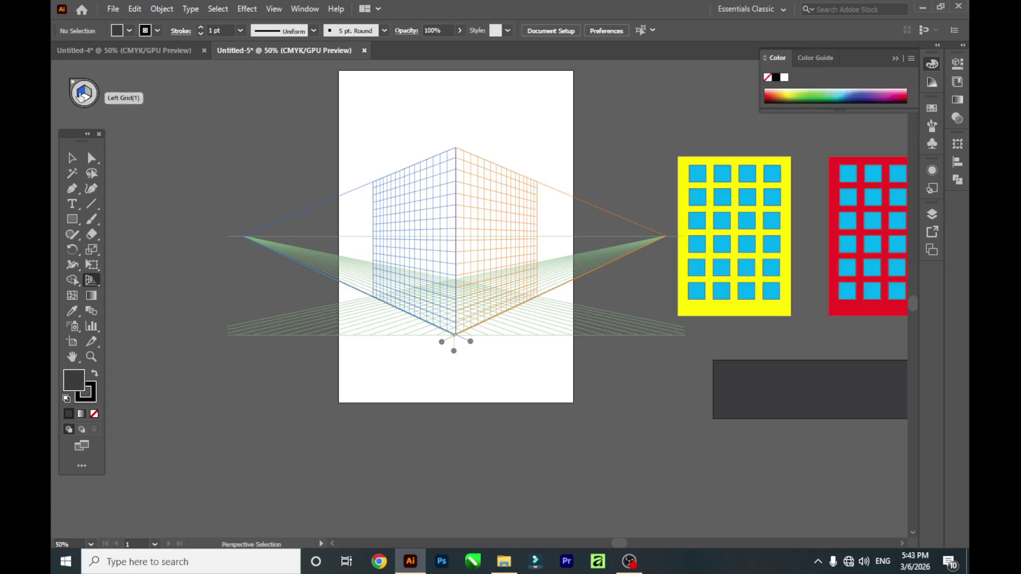
click(88, 93)
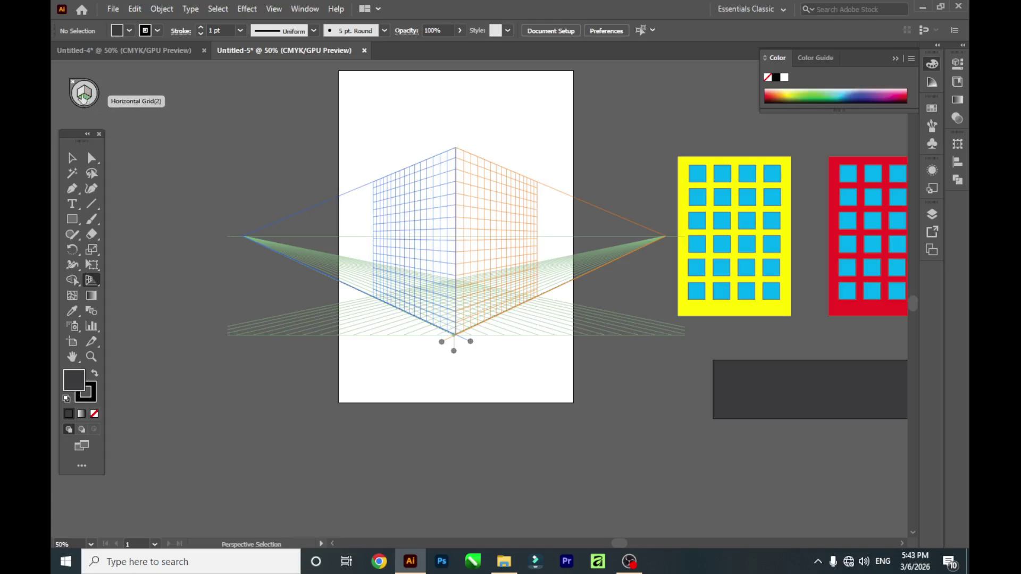
key(shift+p)
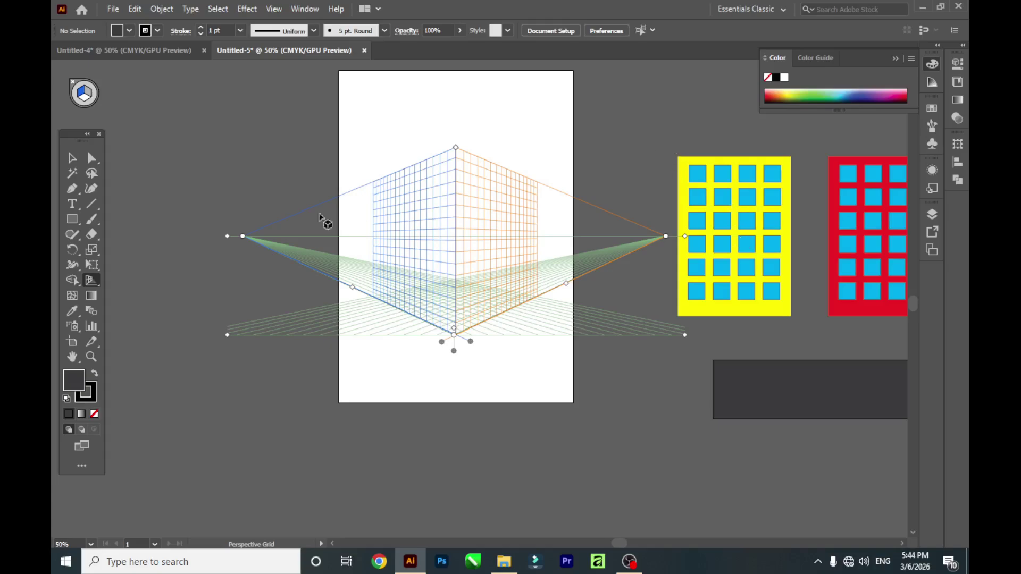
click(91, 282)
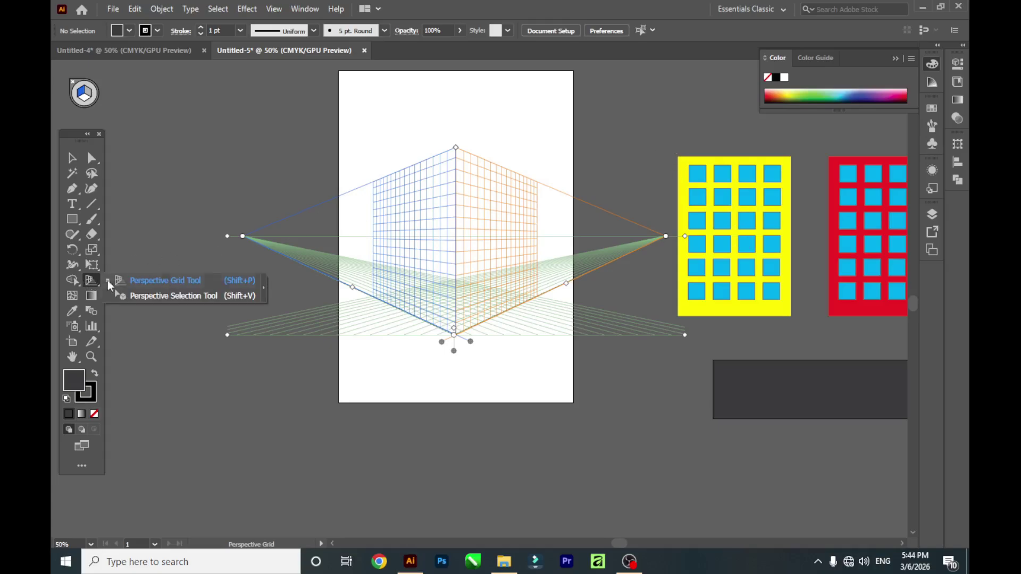
click(159, 298)
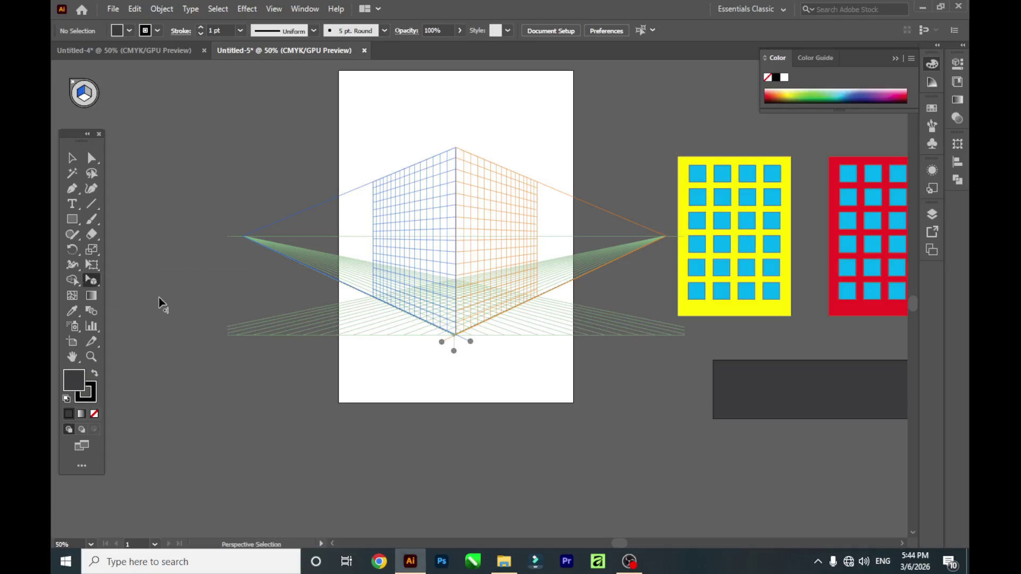
Place the yellow facade on the left grid plane and stretch it to fill the plane's width and height.
click(745, 183)
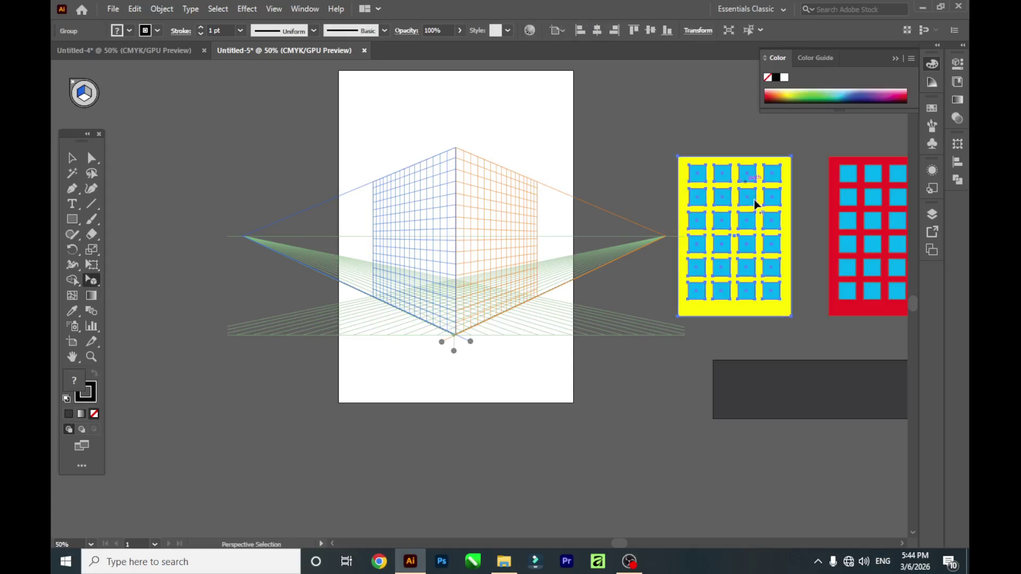
drag(752, 200, 433, 224)
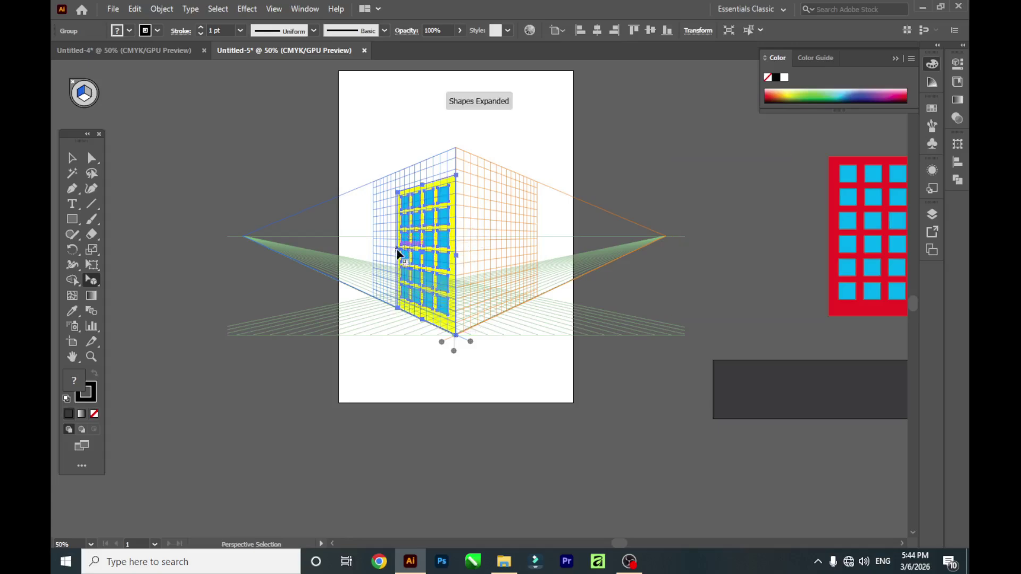
drag(397, 251, 373, 250)
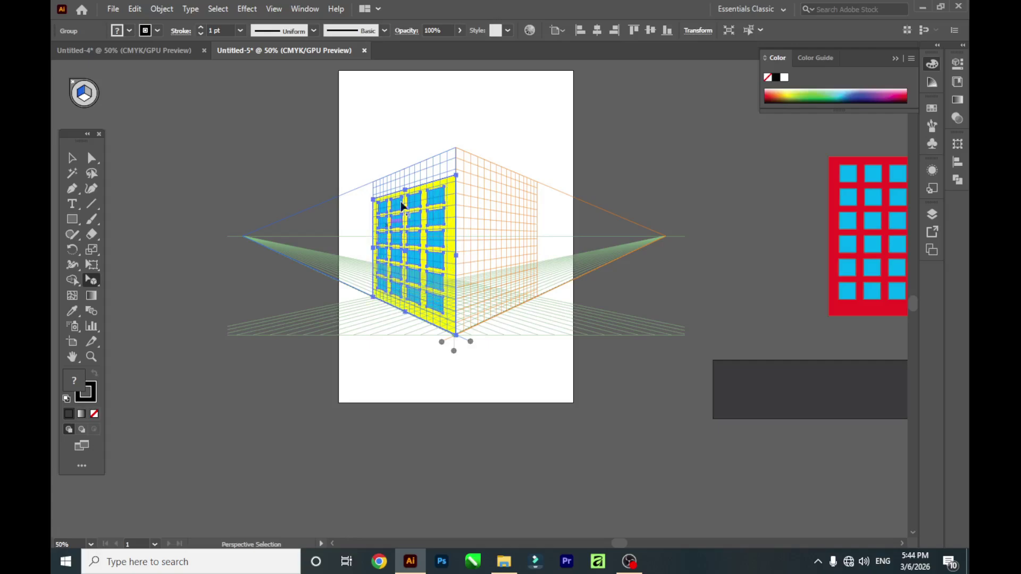
drag(404, 189, 406, 169)
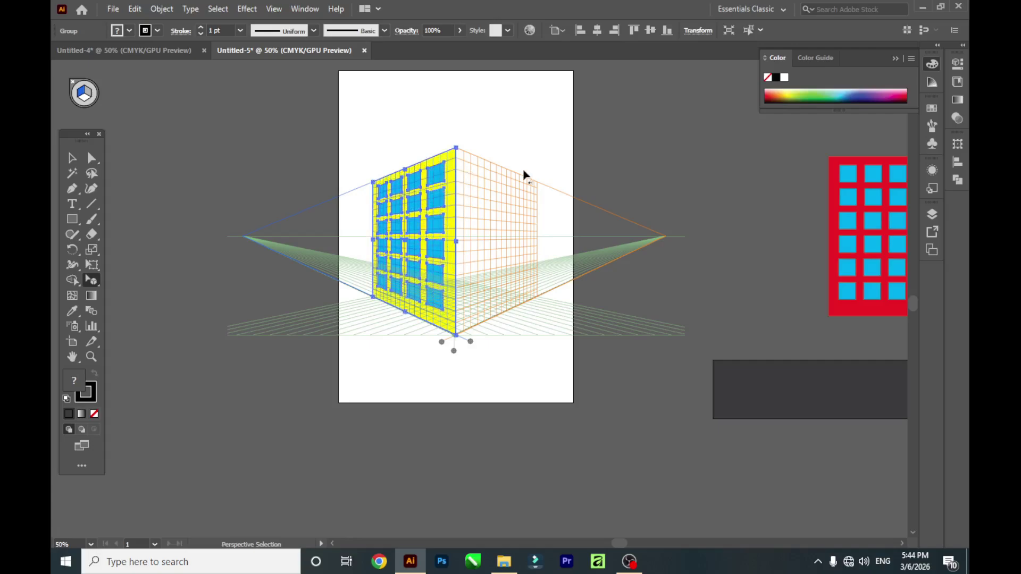
click(605, 140)
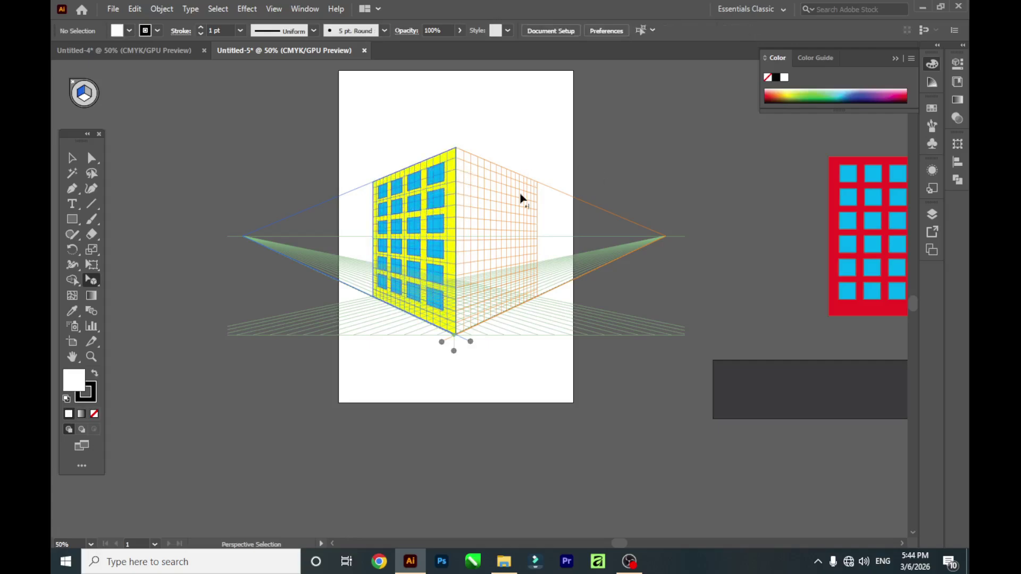
Activate the right grid plane and place the red facade on it against the building's central corner.
click(86, 96)
scroll(755, 265, down, 1)
drag(831, 241, 572, 246)
scroll(582, 244, up, 2)
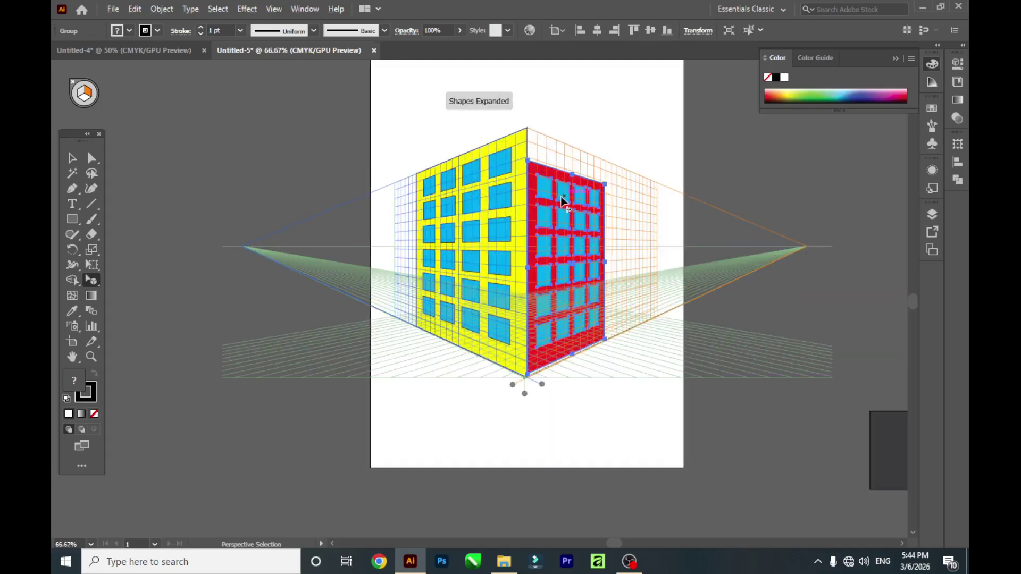
Stretch the red facade with the Perspective Selection Tool to fill the right plane's height and width.
click(92, 280)
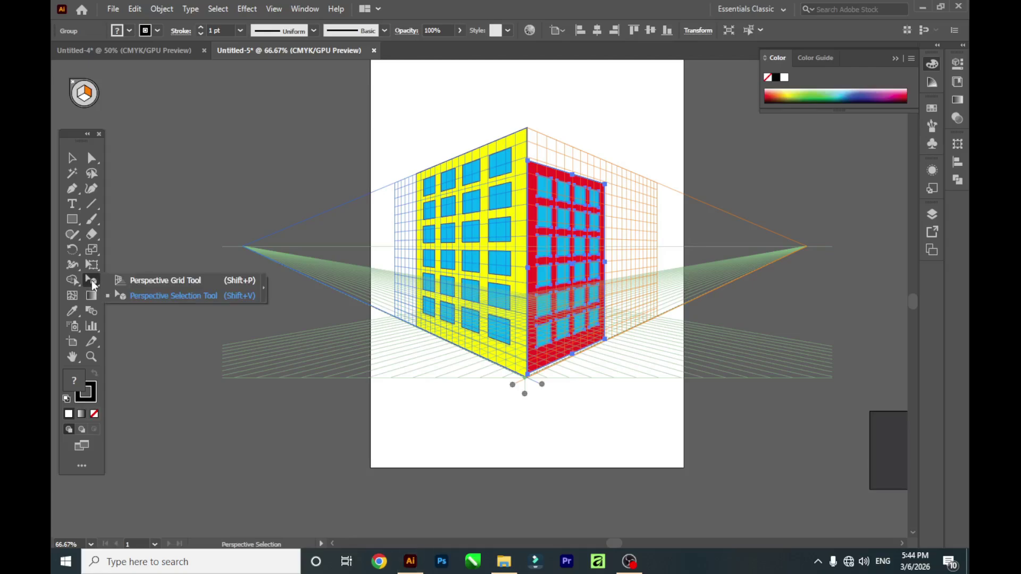
click(150, 296)
drag(571, 186, 575, 217)
drag(573, 180, 576, 148)
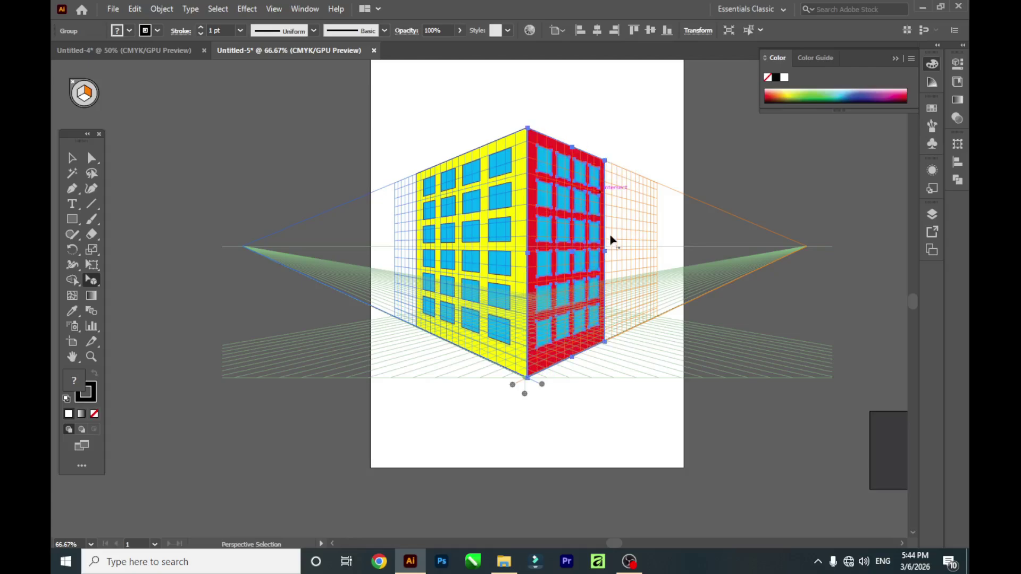
drag(606, 250, 654, 229)
click(617, 129)
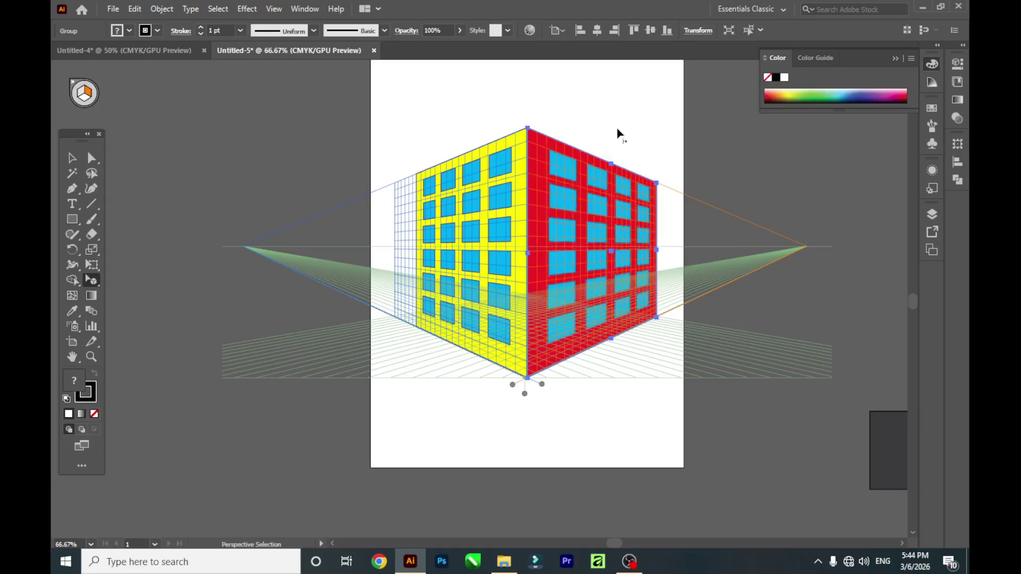
key(ctrl+minus)
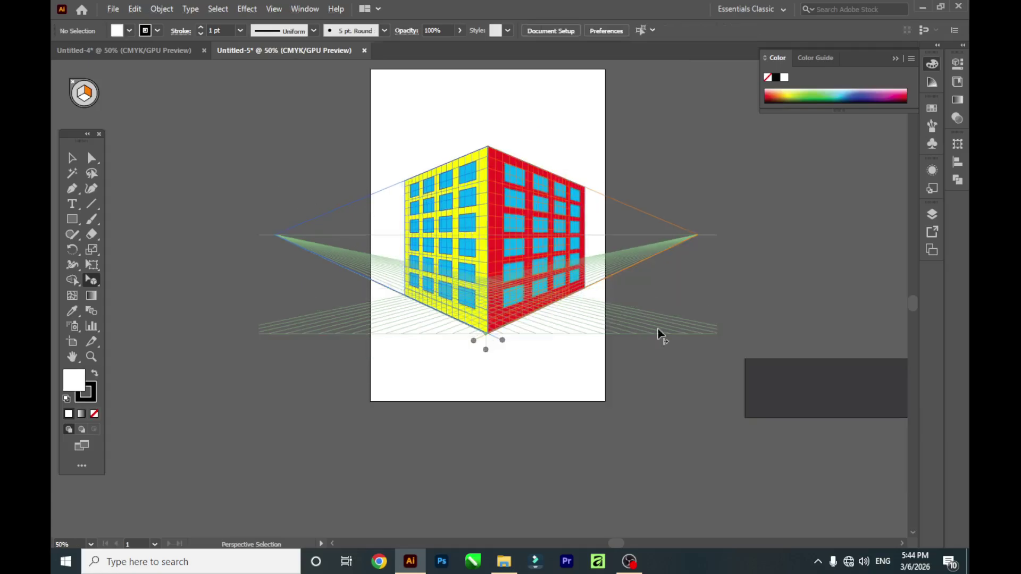
drag(805, 397, 703, 408)
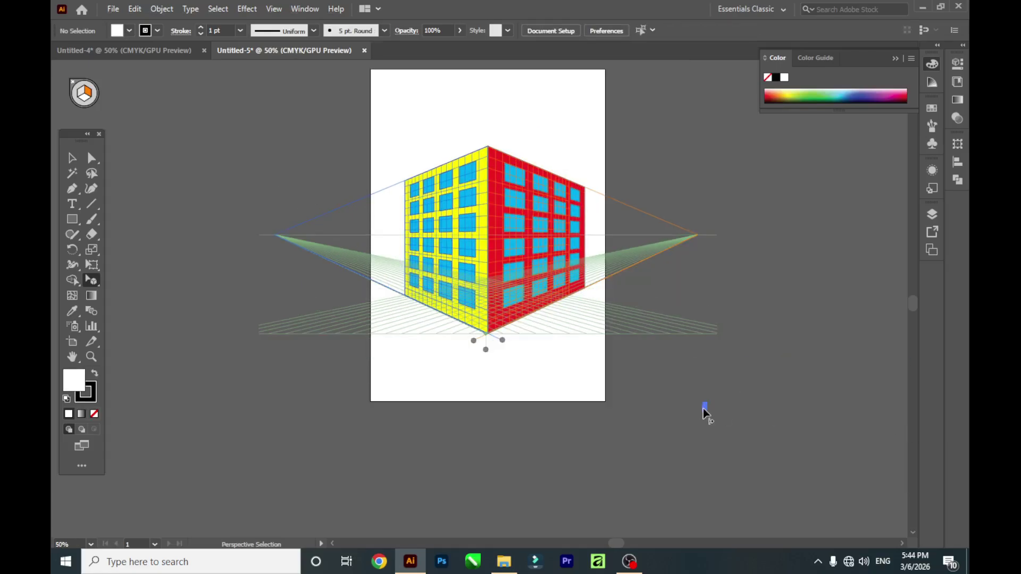
key(ctrl+z)
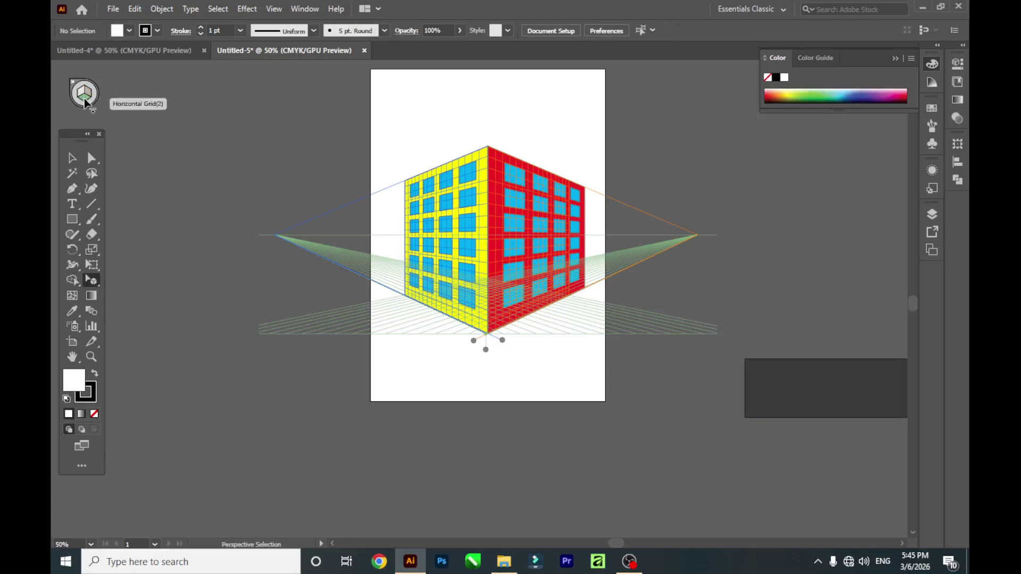
Activate the horizontal grid plane and place the dark gray rectangle on it at the base of the building.
click(782, 388)
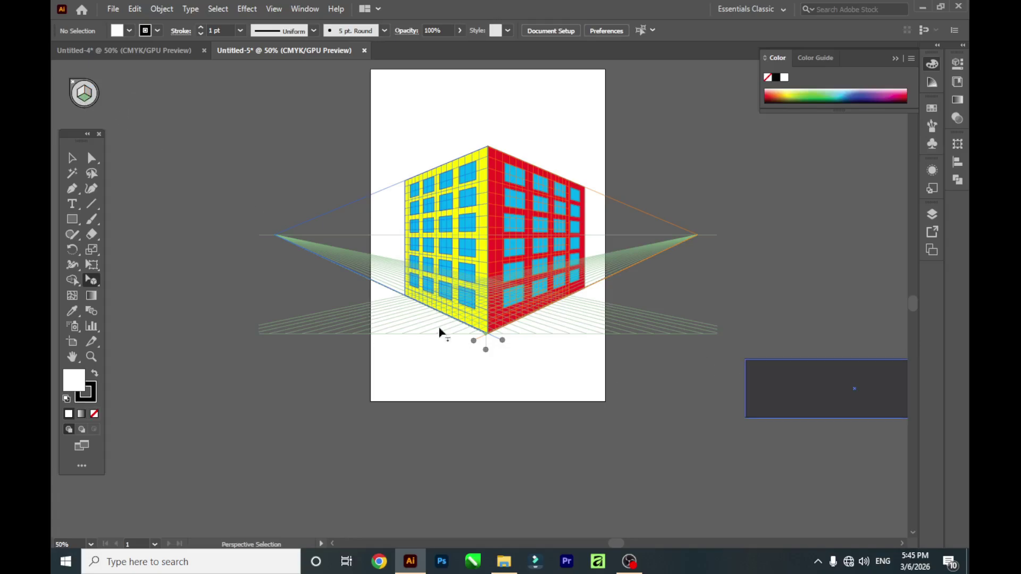
click(793, 383)
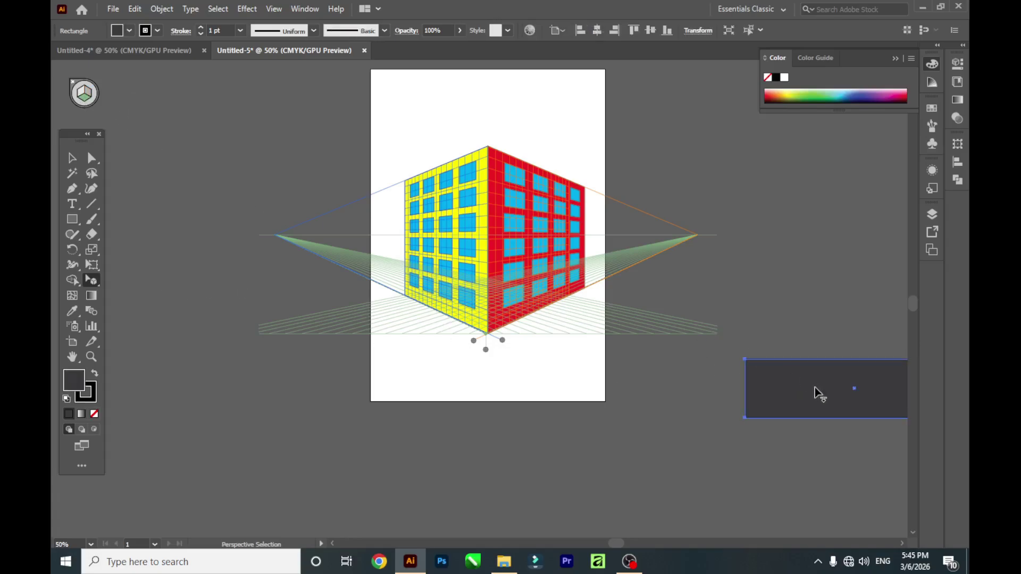
drag(815, 387, 431, 308)
Reposition and enlarge the dark gray ground rectangle in perspective so it extends under both sides of the building.
drag(515, 343, 545, 365)
mouse_move(410, 293)
mouse_down()
mouse_move(394, 272)
mouse_move(406, 279)
mouse_up()
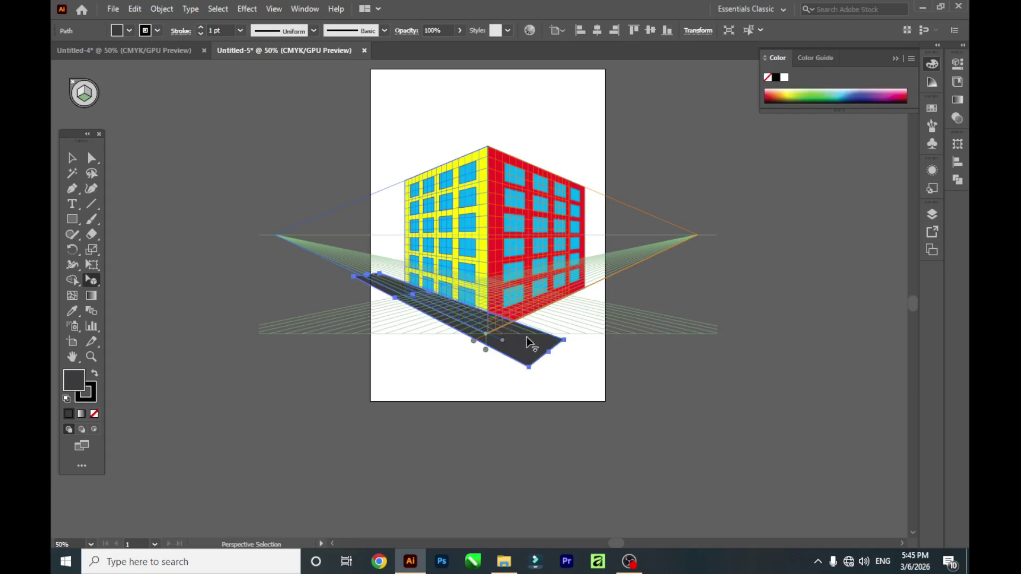
drag(396, 301, 384, 313)
drag(503, 369, 526, 312)
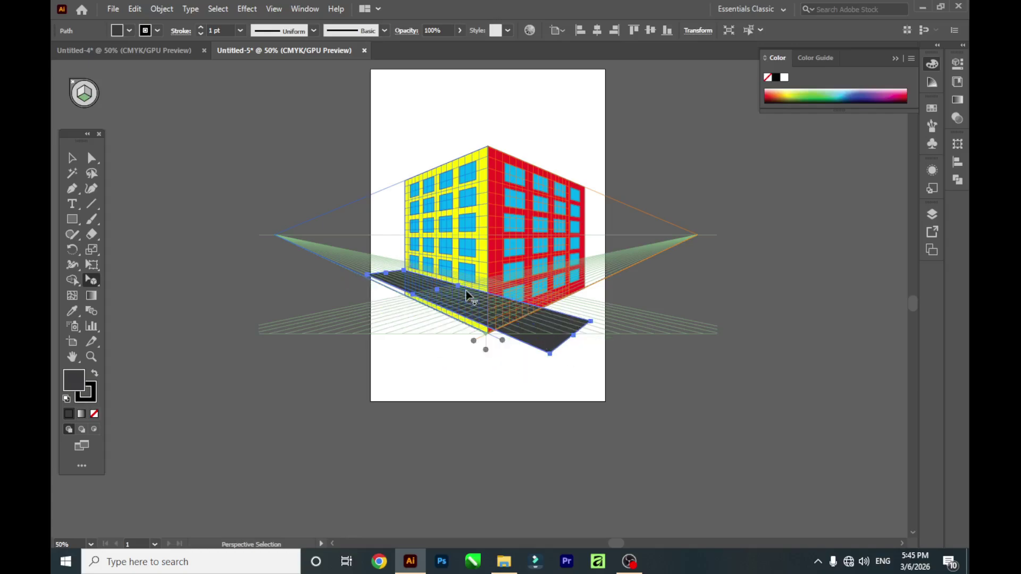
drag(457, 286, 518, 253)
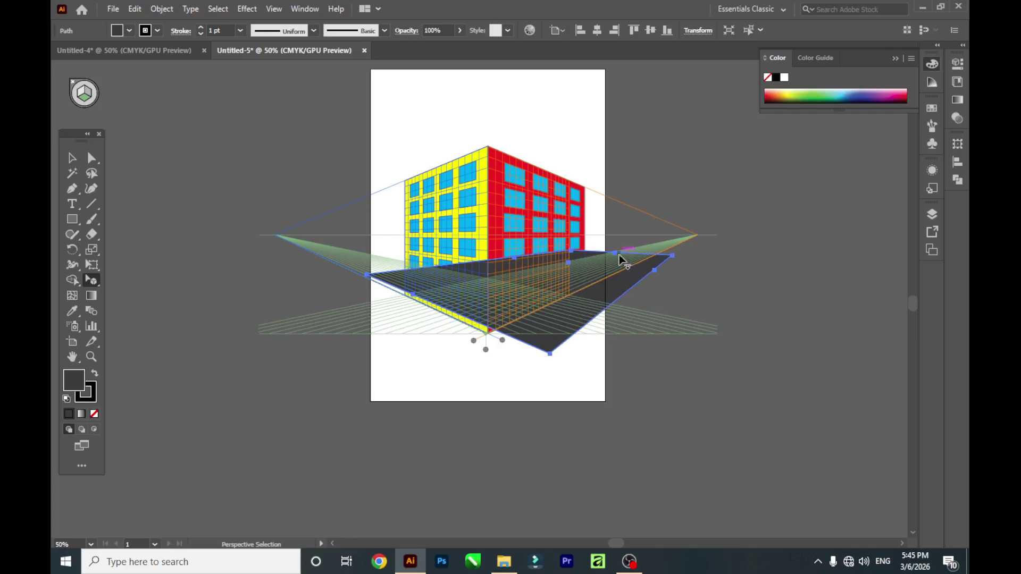
drag(615, 257, 603, 269)
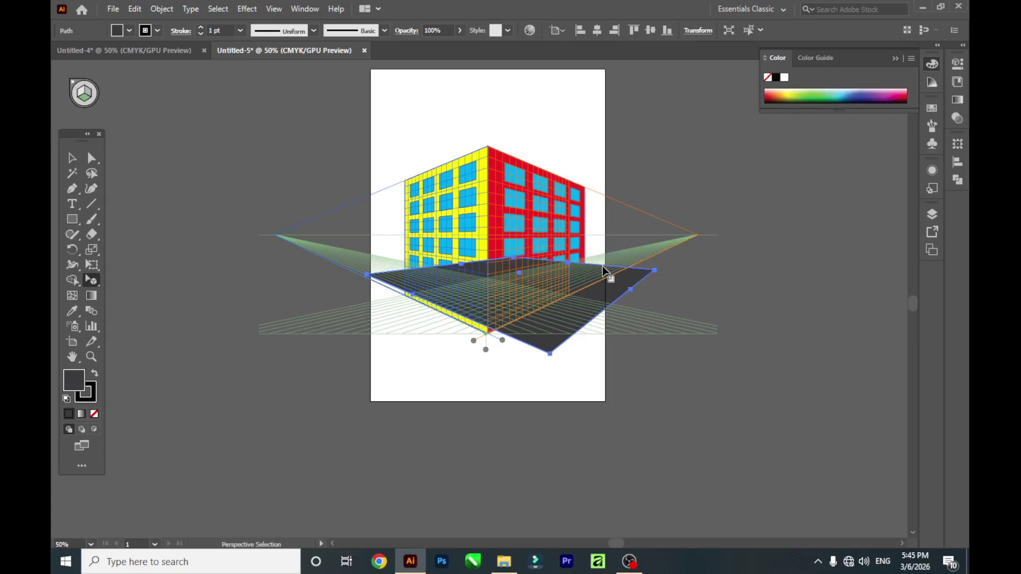
click(780, 260)
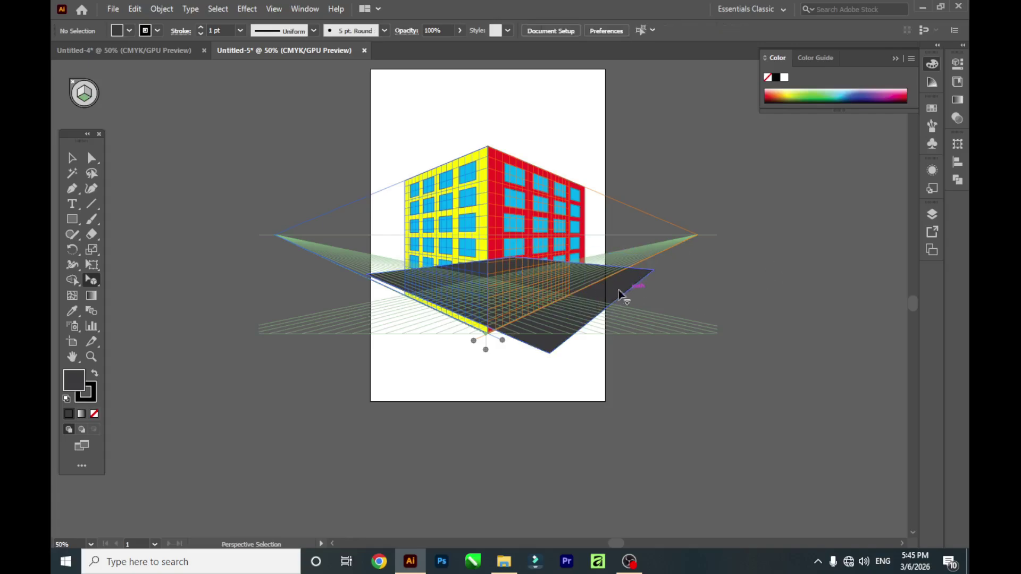
Send the dark gray ground shape to the back, behind both facades.
click(615, 288)
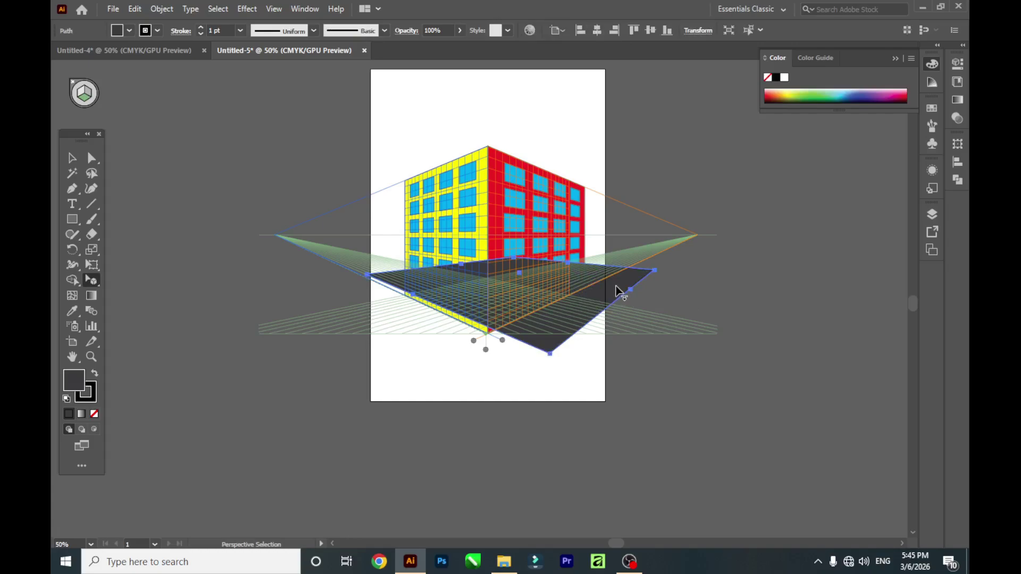
right_click(617, 288)
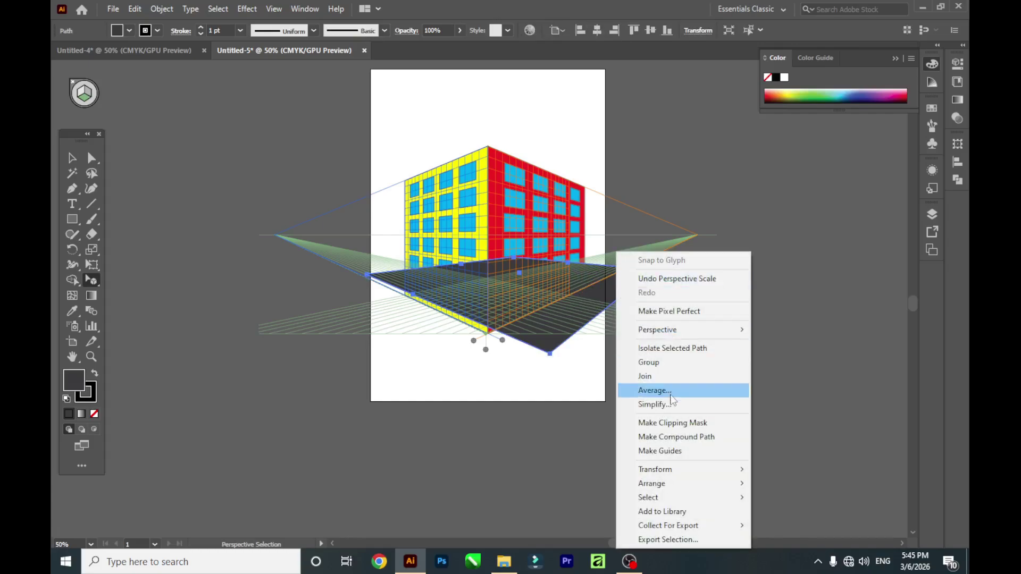
mouse_move(683, 488)
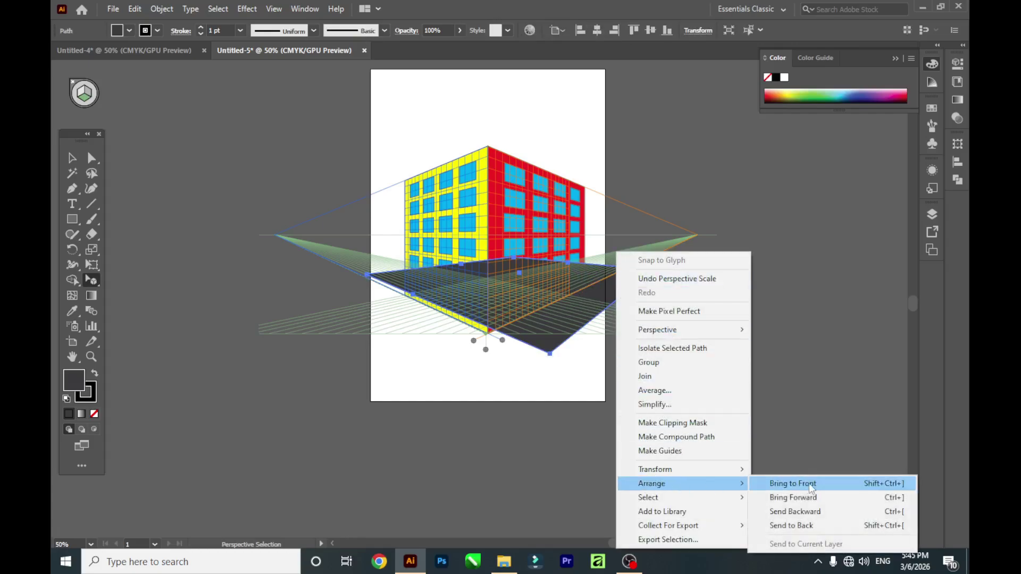
click(813, 525)
click(809, 320)
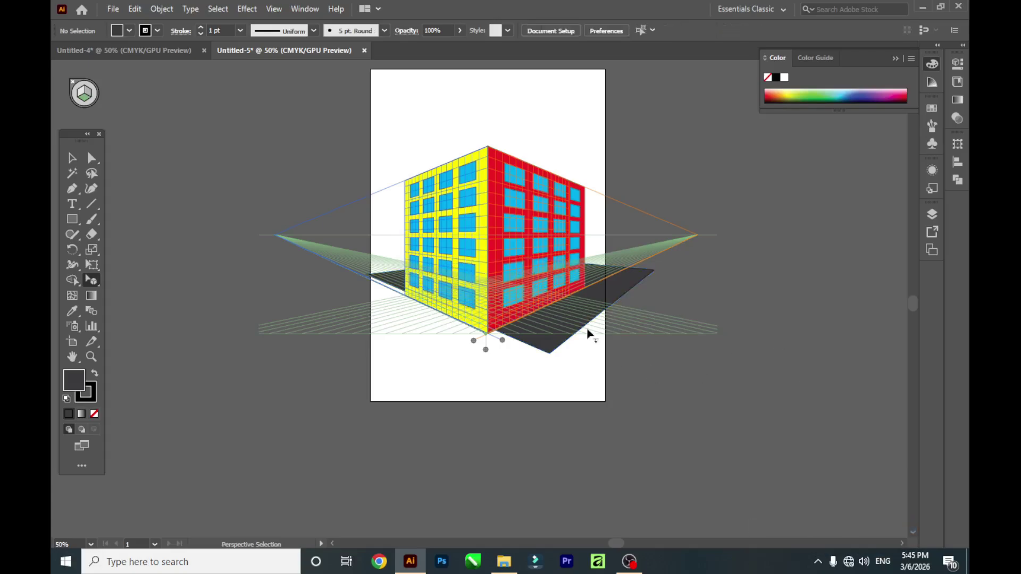
Extend the dark gray ground in perspective into a large diamond surrounding the building's base.
drag(618, 285, 608, 294)
click(816, 313)
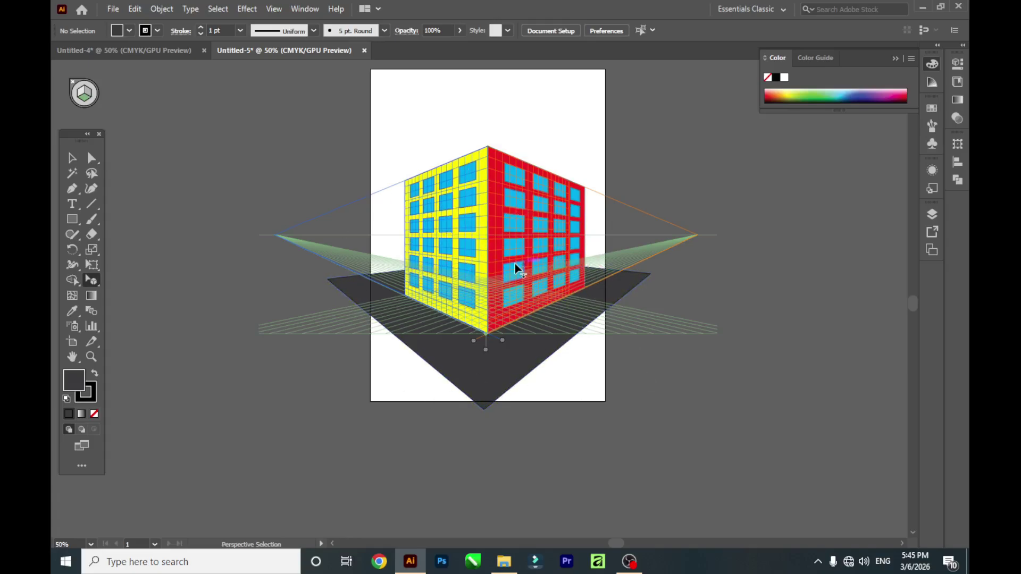
click(90, 280)
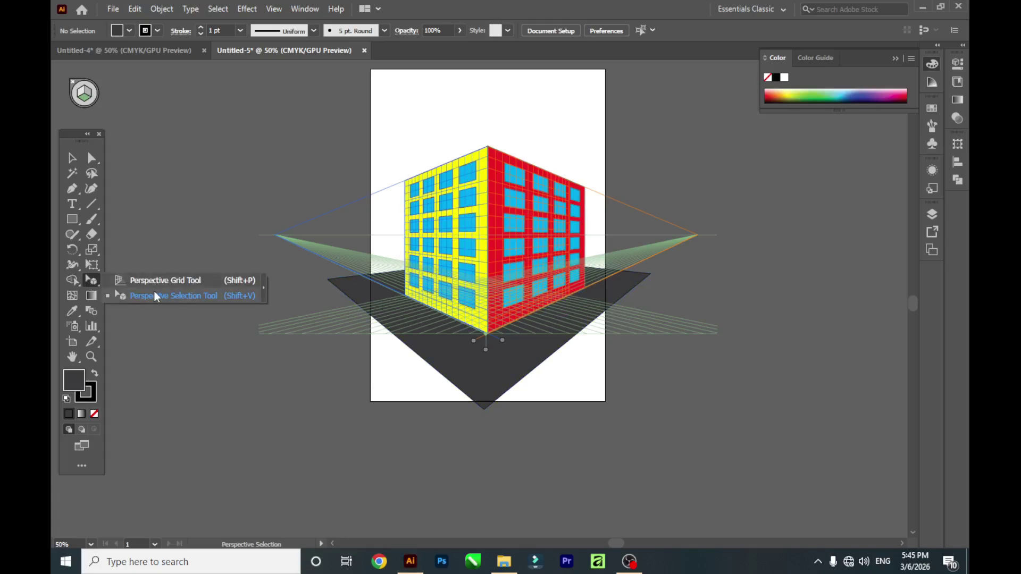
click(195, 193)
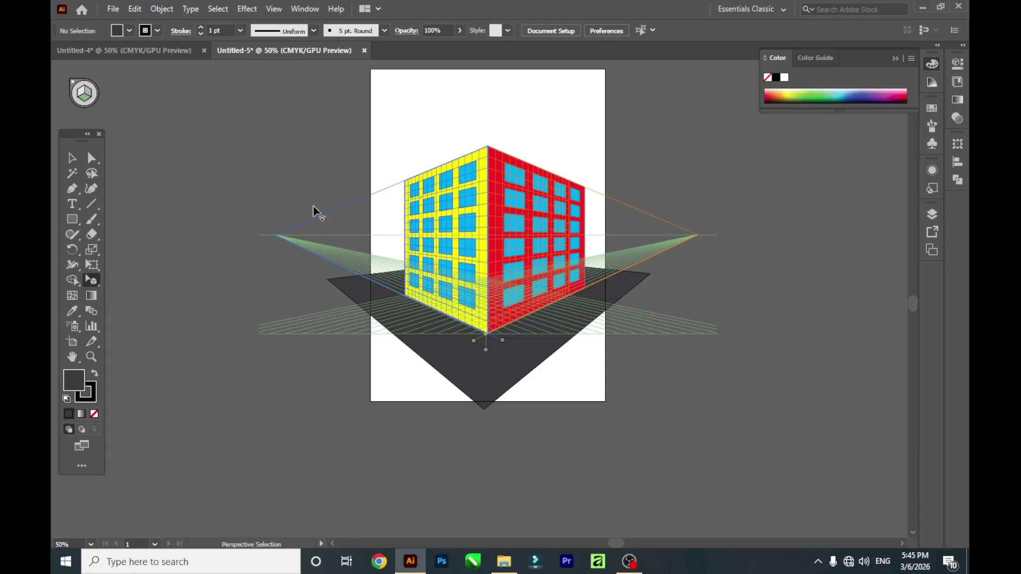
Hide the perspective grid and try moving the red facade.
click(74, 84)
drag(313, 157, 585, 404)
drag(520, 293, 609, 298)
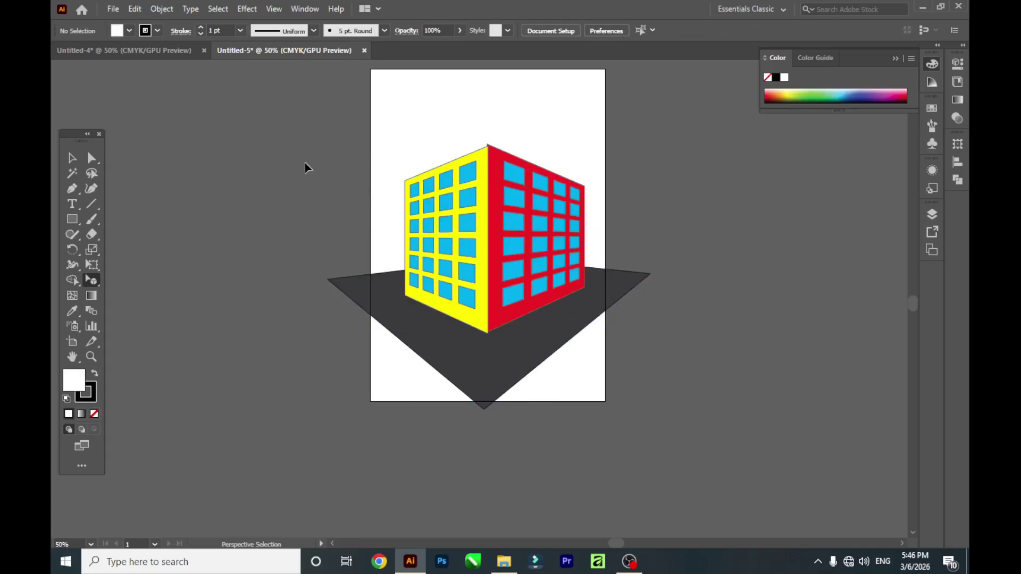